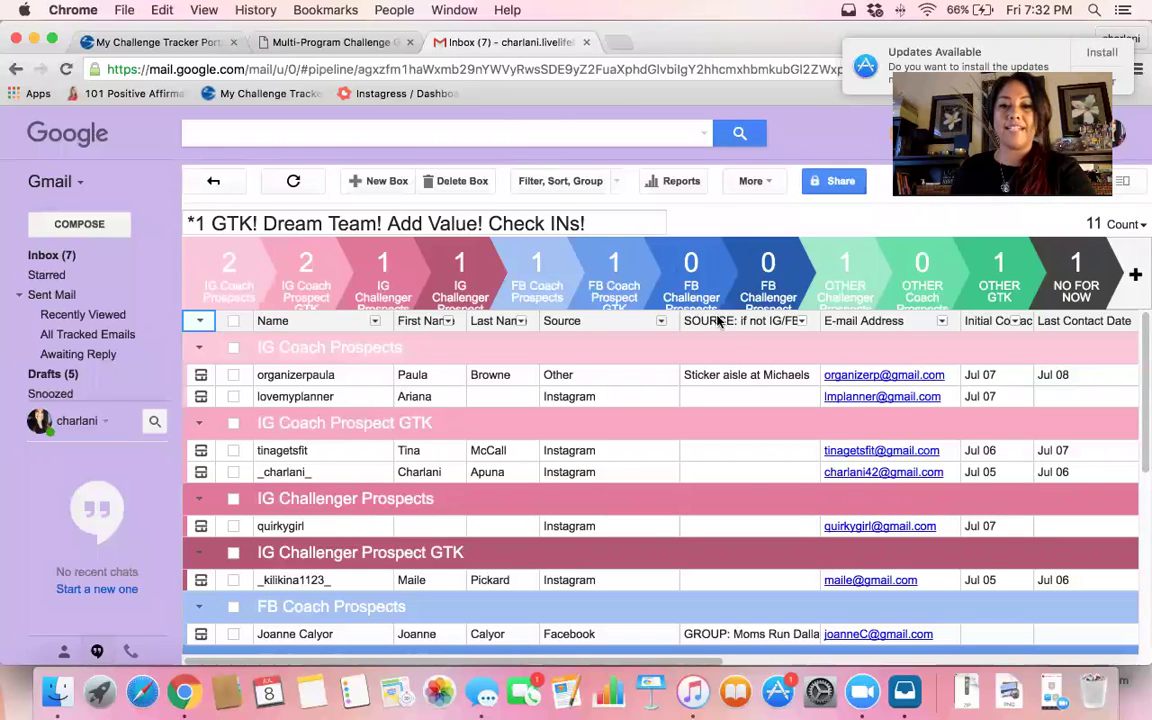
Open the pipeline's More menu showing the mass-email and CSV import/export options.
click(765, 183)
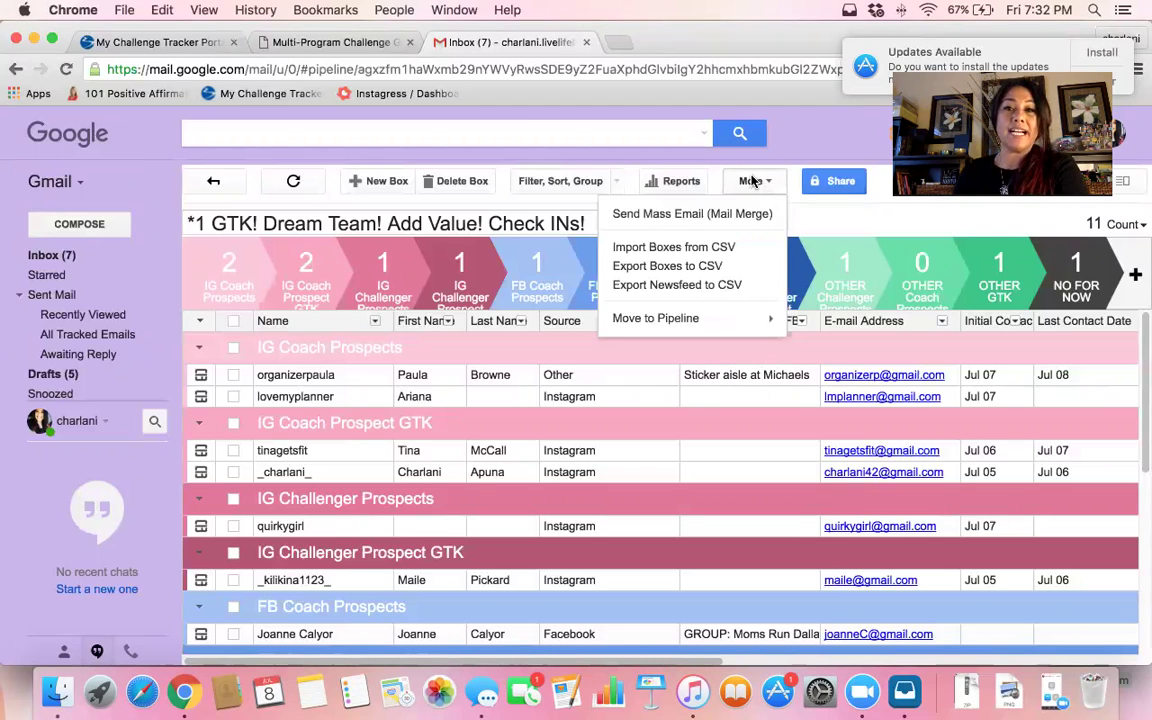
click(752, 180)
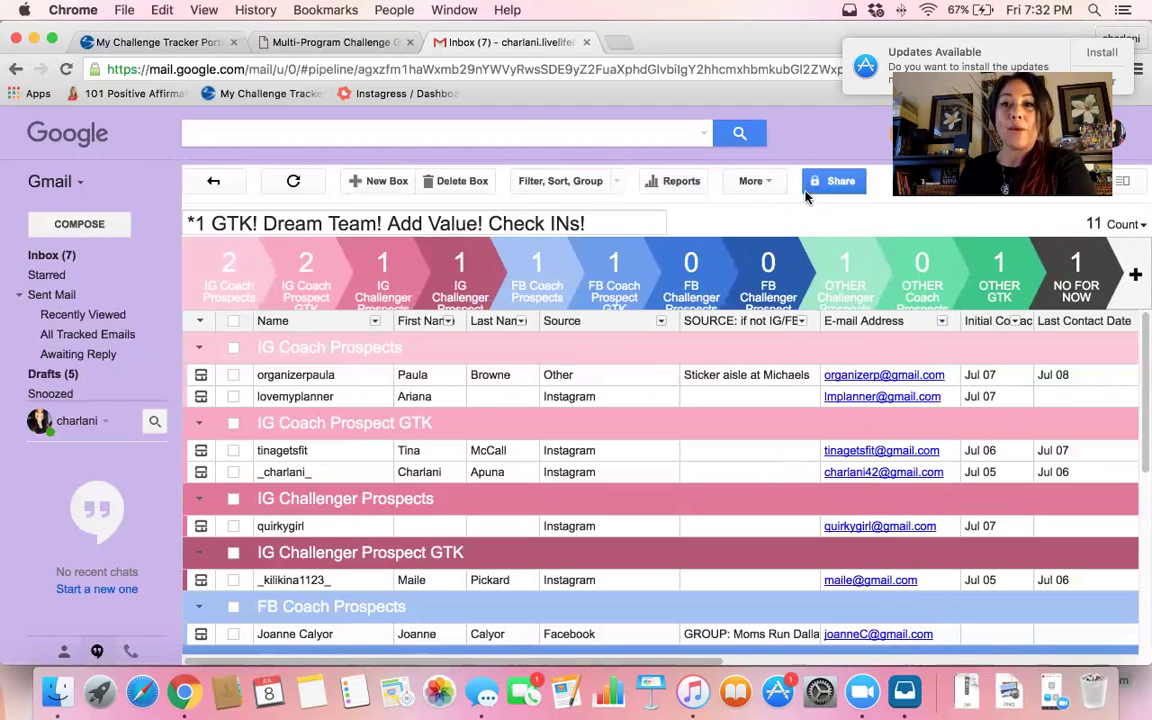
click(762, 184)
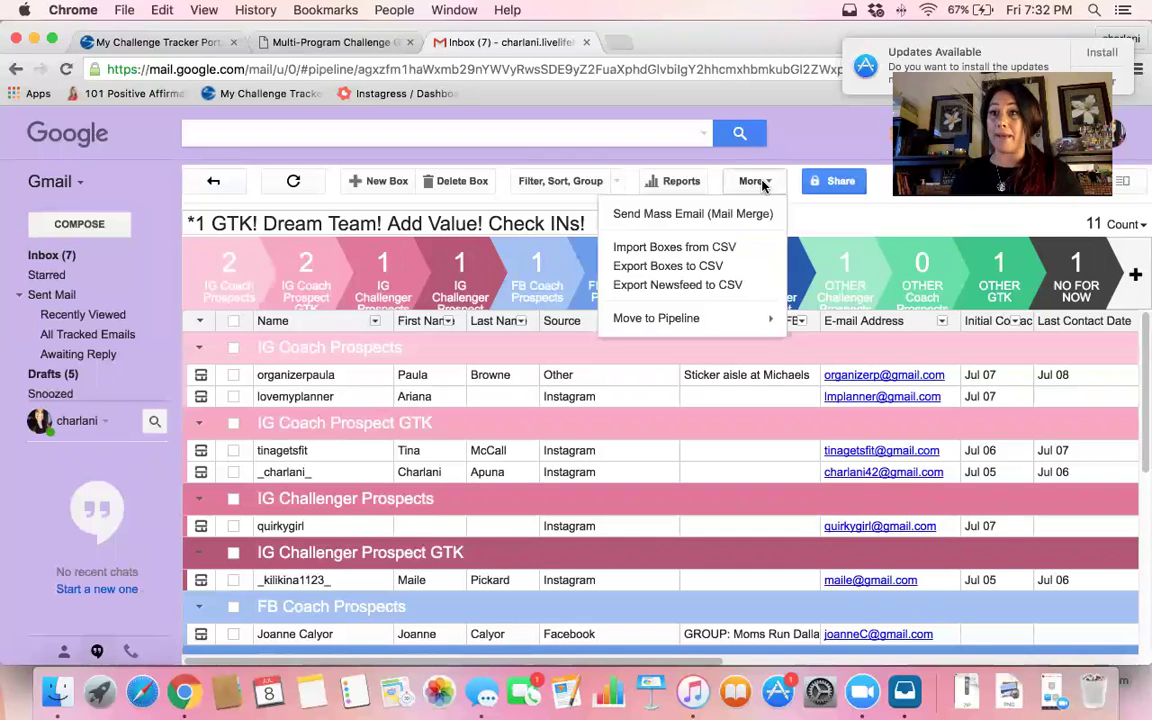
Start a mass email and tick the six IG Coach and IG Challenger prospect boxes.
click(700, 220)
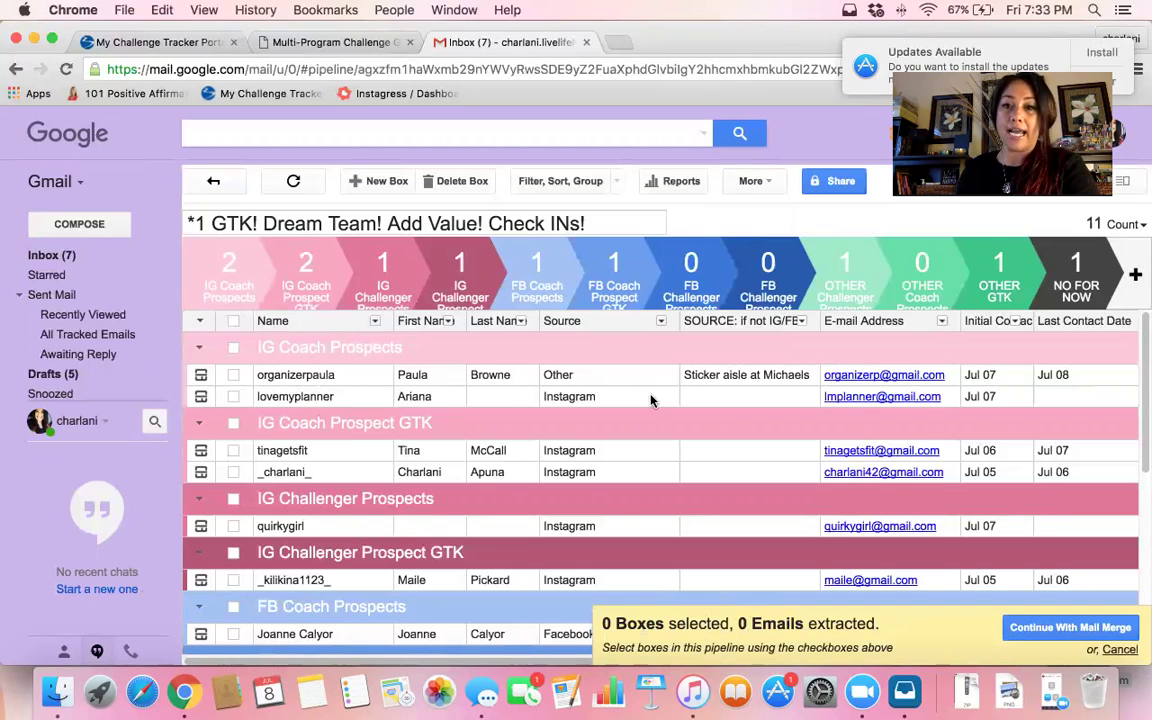
click(234, 376)
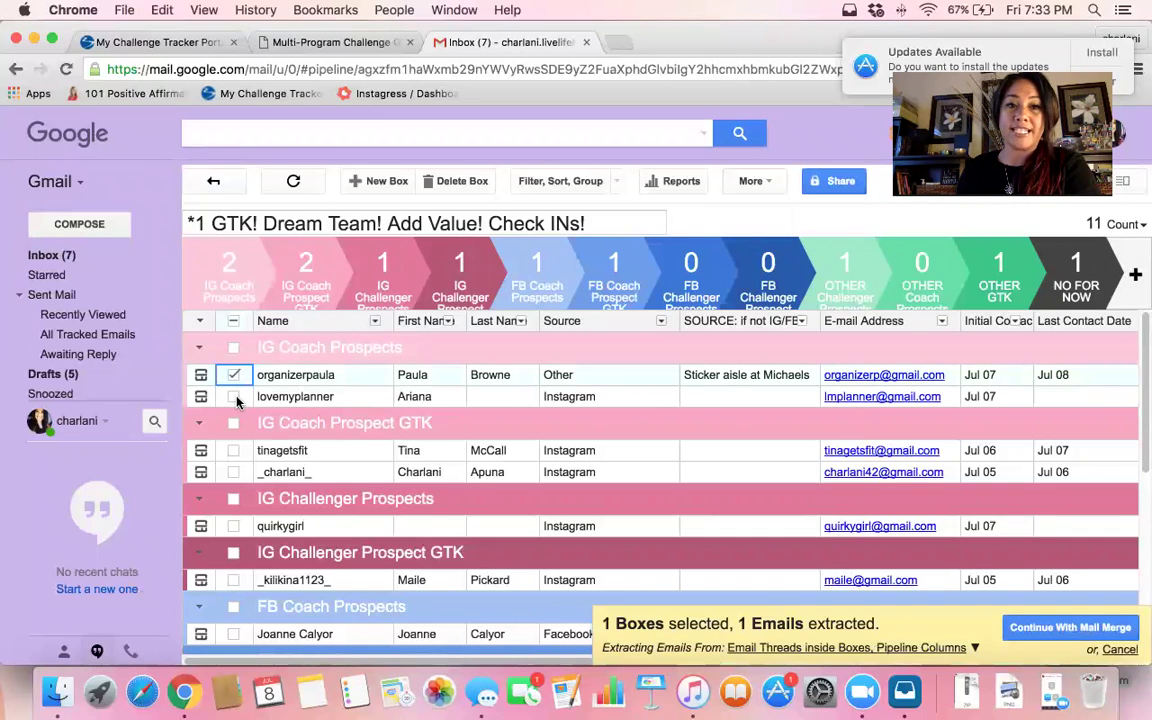
click(235, 397)
click(235, 451)
click(234, 472)
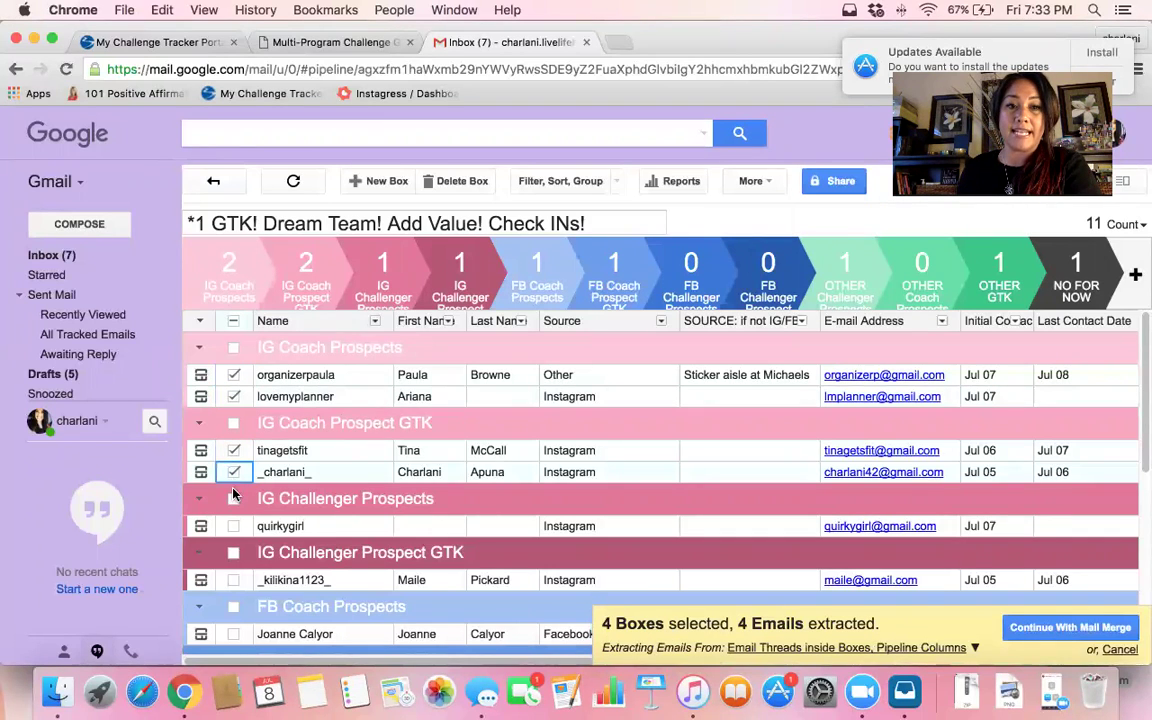
click(234, 527)
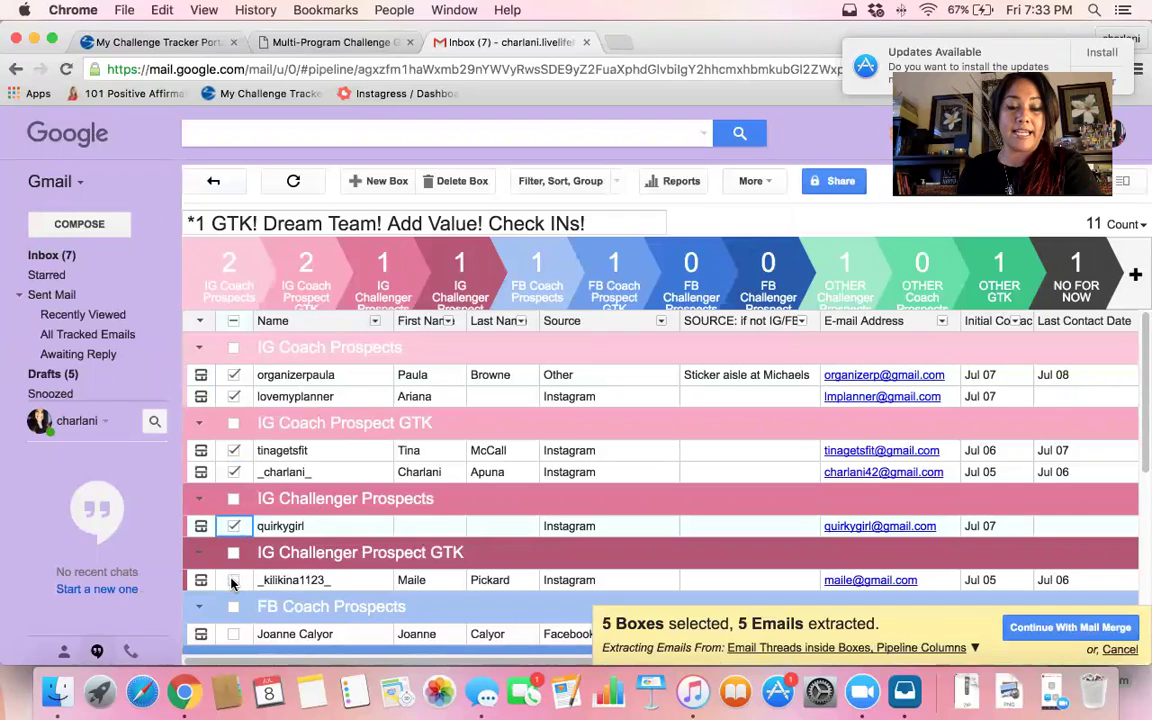
click(233, 580)
Tick the FB Coach, OTHER Challenger and OTHER GTK boxes, bringing the selection to 10.
scroll(240, 565, down, 2)
scroll(251, 562, down, 1)
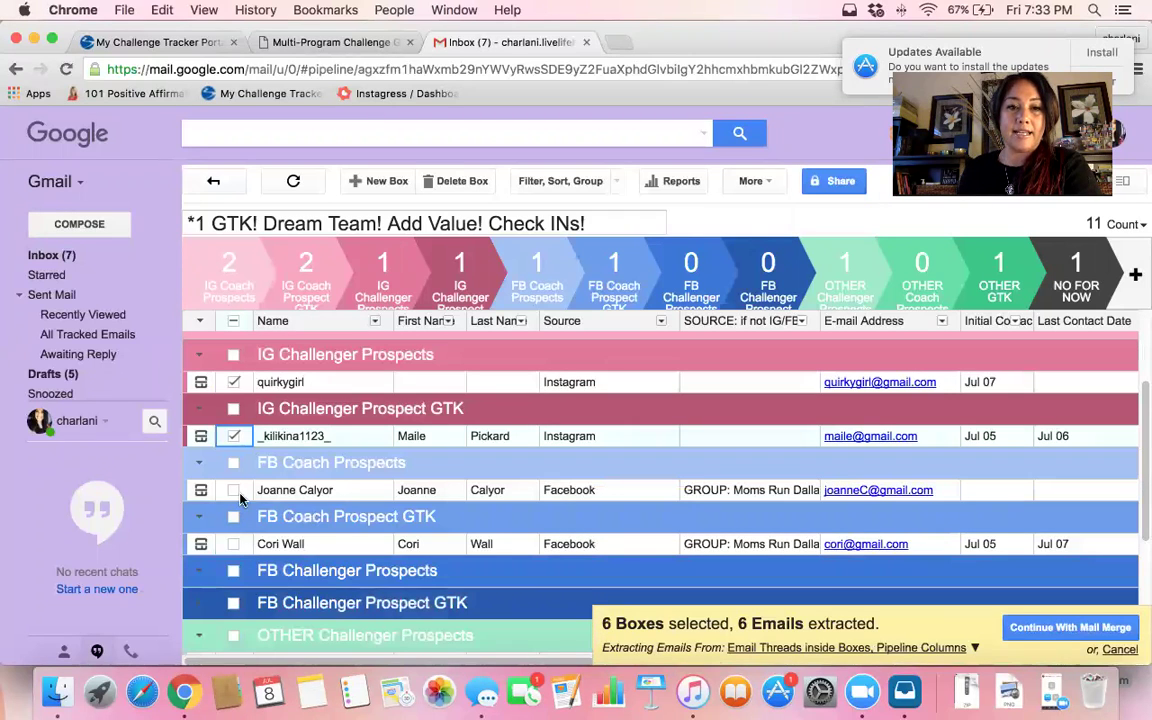
click(233, 490)
click(233, 544)
scroll(245, 563, down, 2)
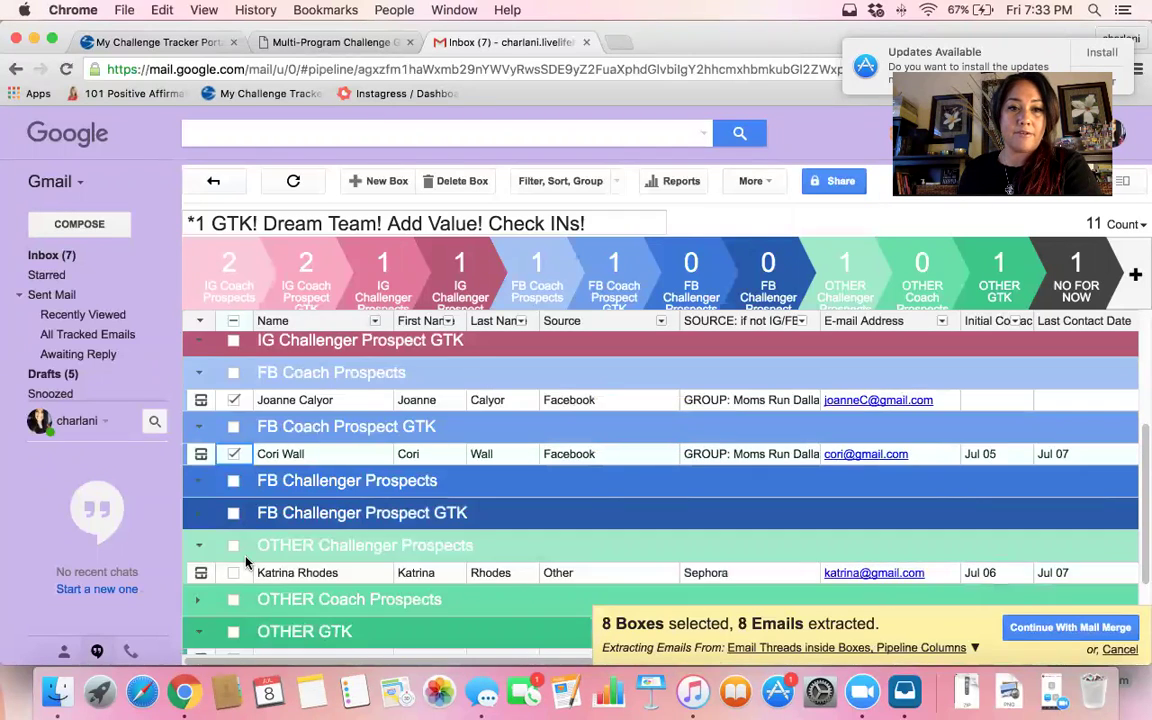
click(234, 542)
scroll(250, 560, down, 1)
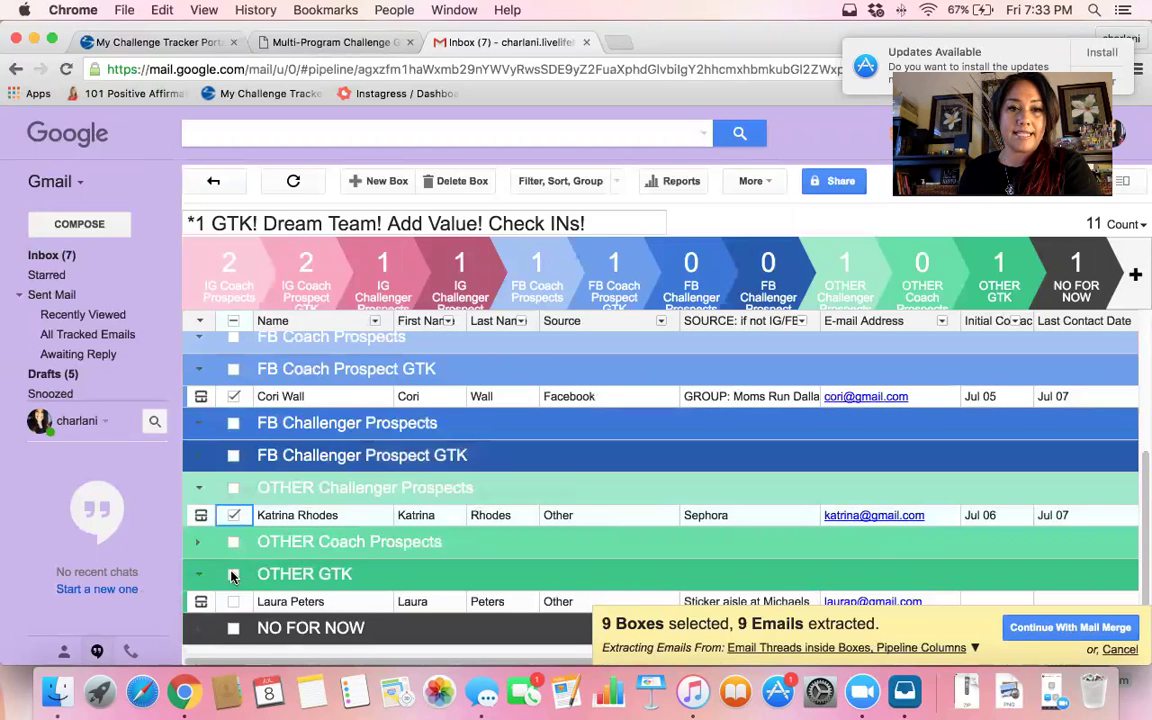
click(233, 601)
scroll(382, 410, up, 5)
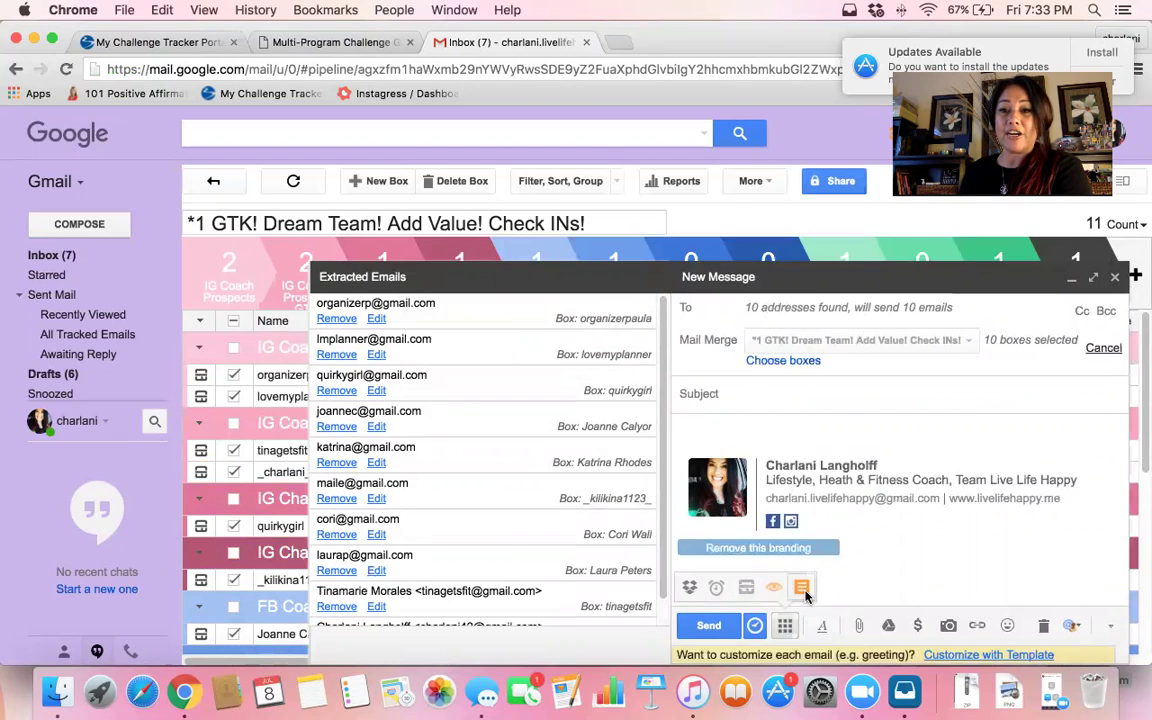
Insert the saved 'Last Call for July 11th group! Are you IN?!?!' snippet into the draft.
click(801, 587)
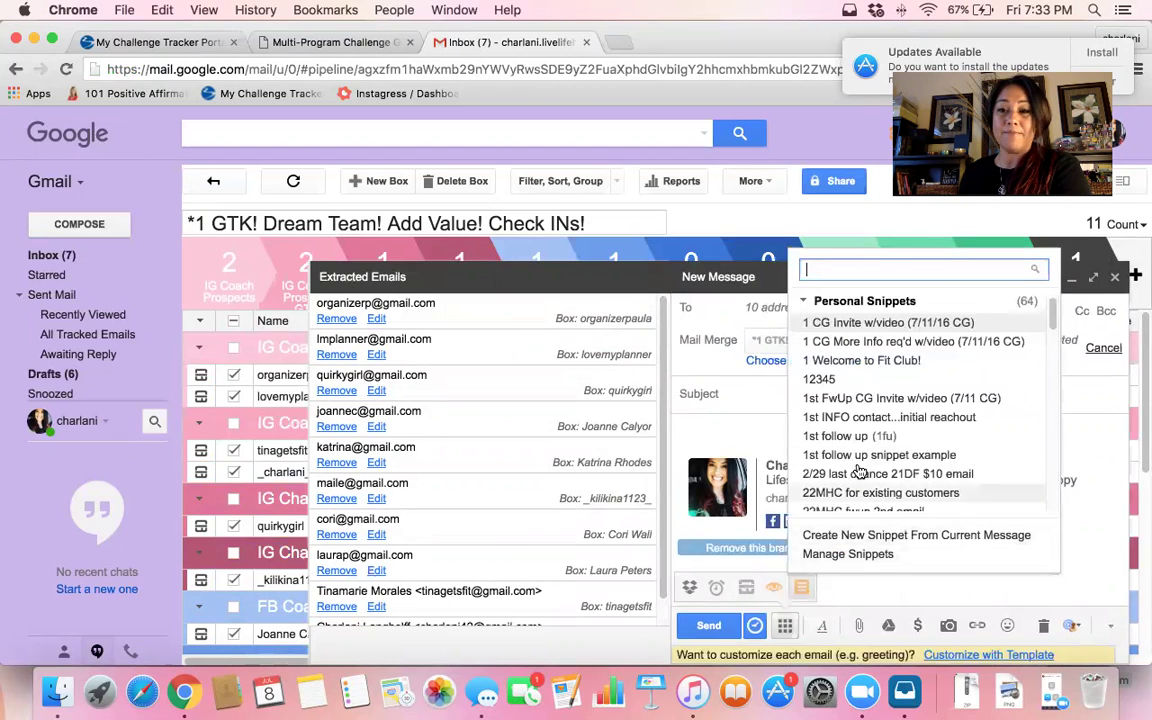
click(857, 379)
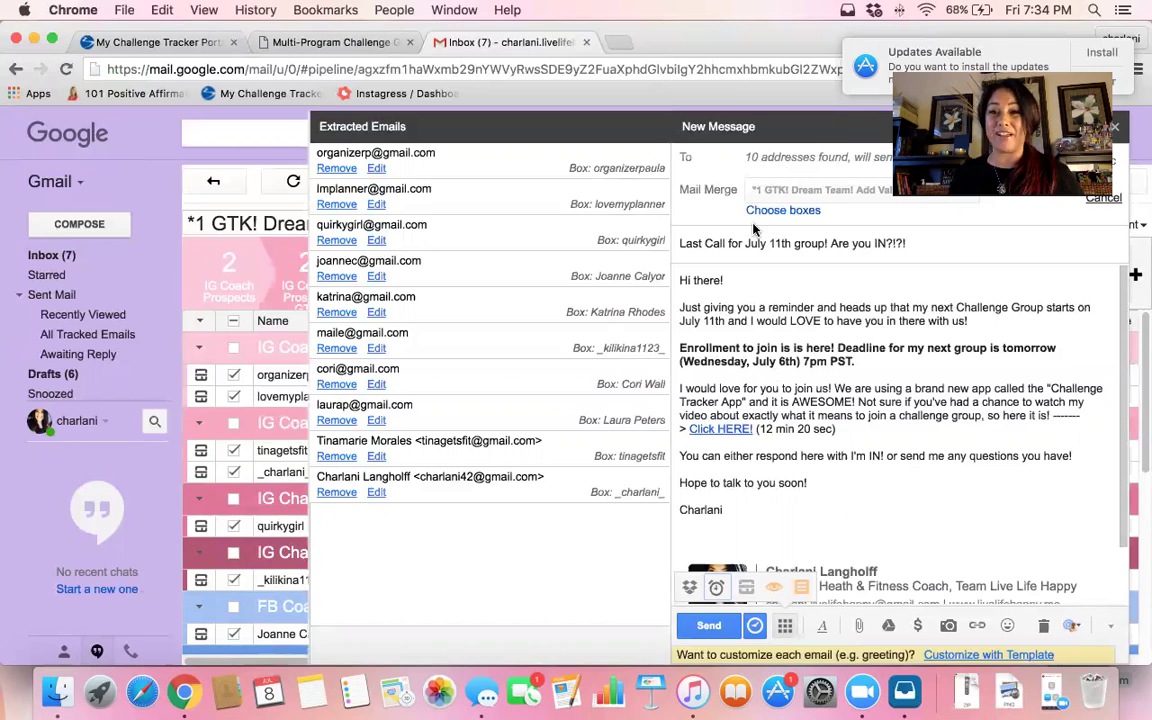
Minimize and close the snippet draft, then open and discard a plain new message.
click(841, 131)
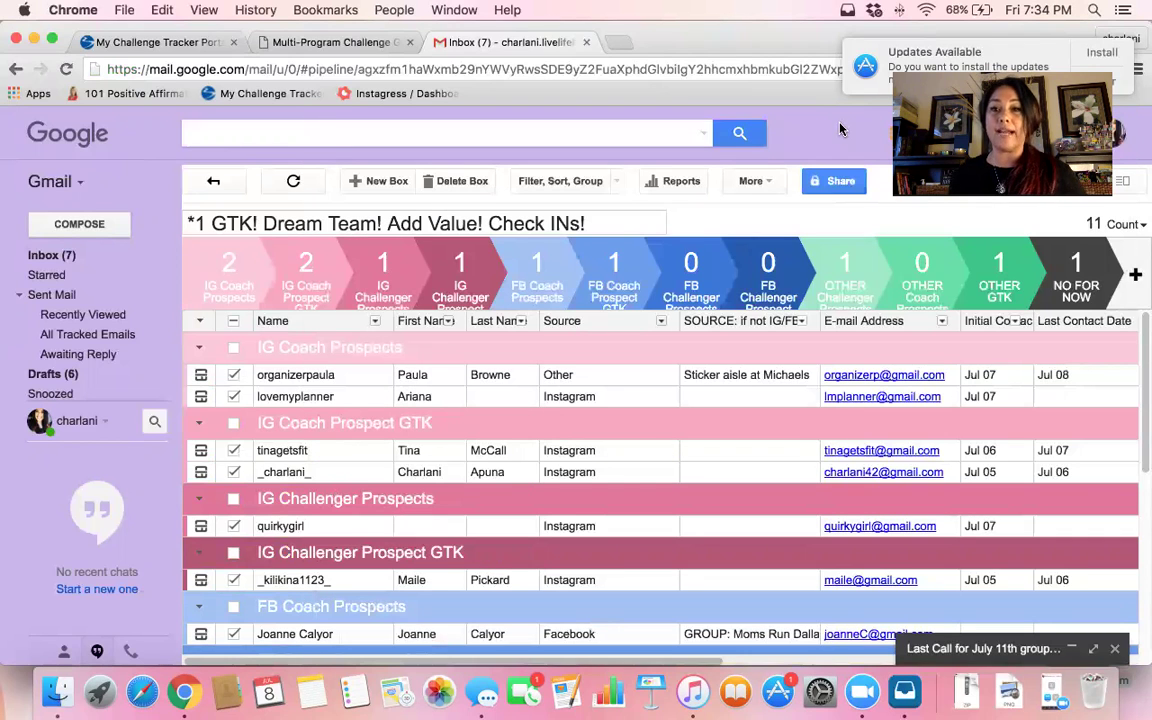
click(1116, 650)
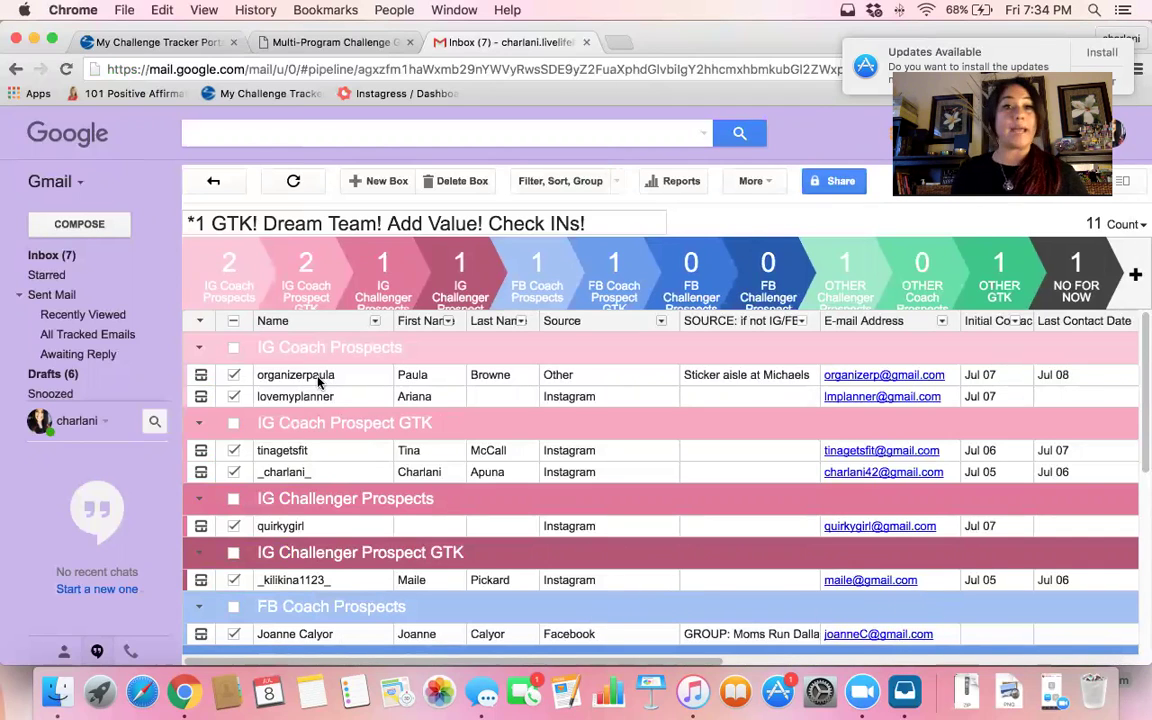
click(91, 226)
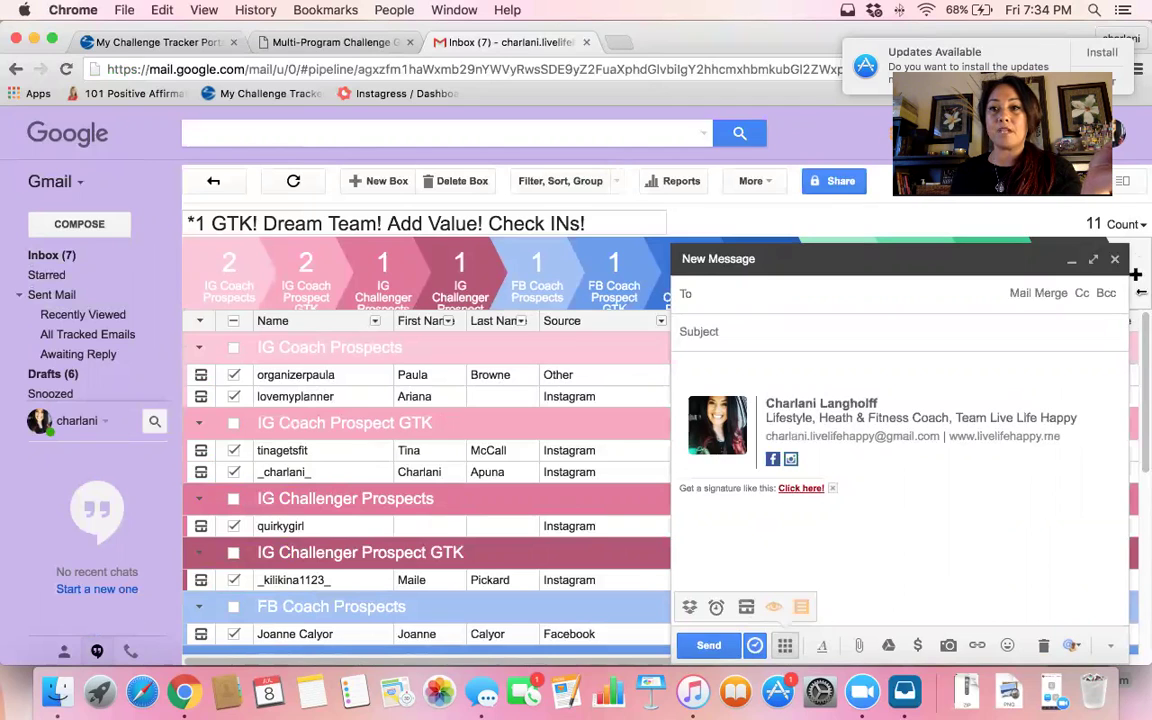
click(1115, 259)
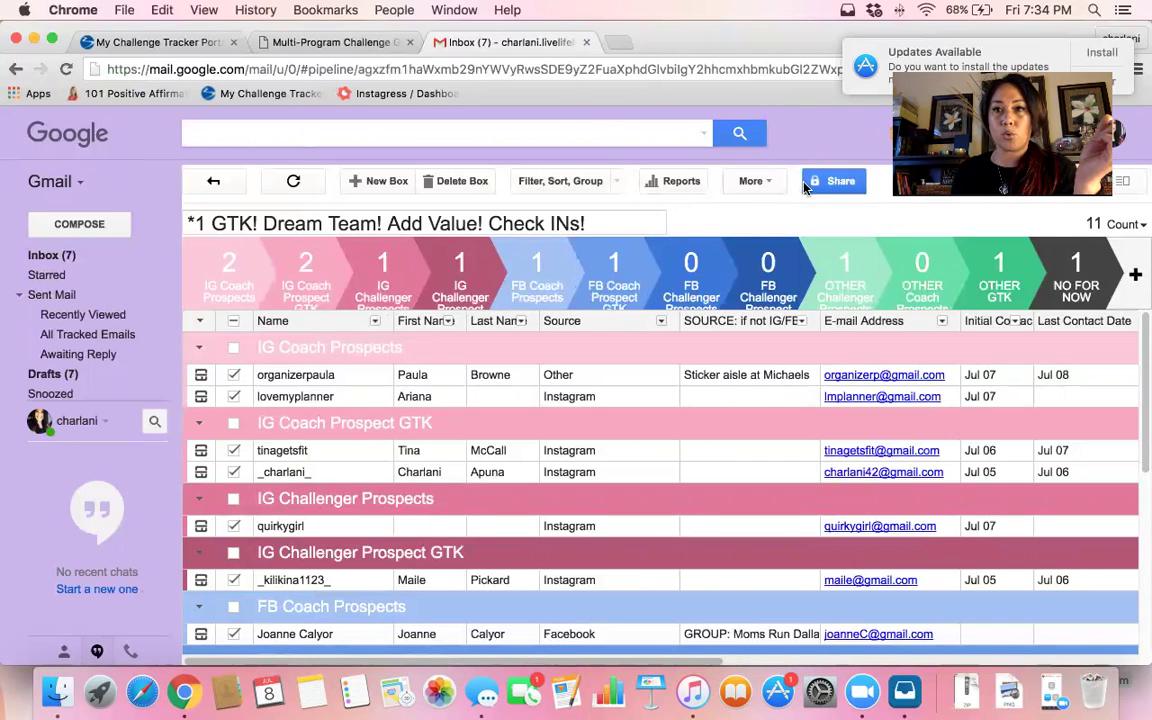
Start a new mail merge to the same 10 selected boxes.
click(757, 182)
click(737, 216)
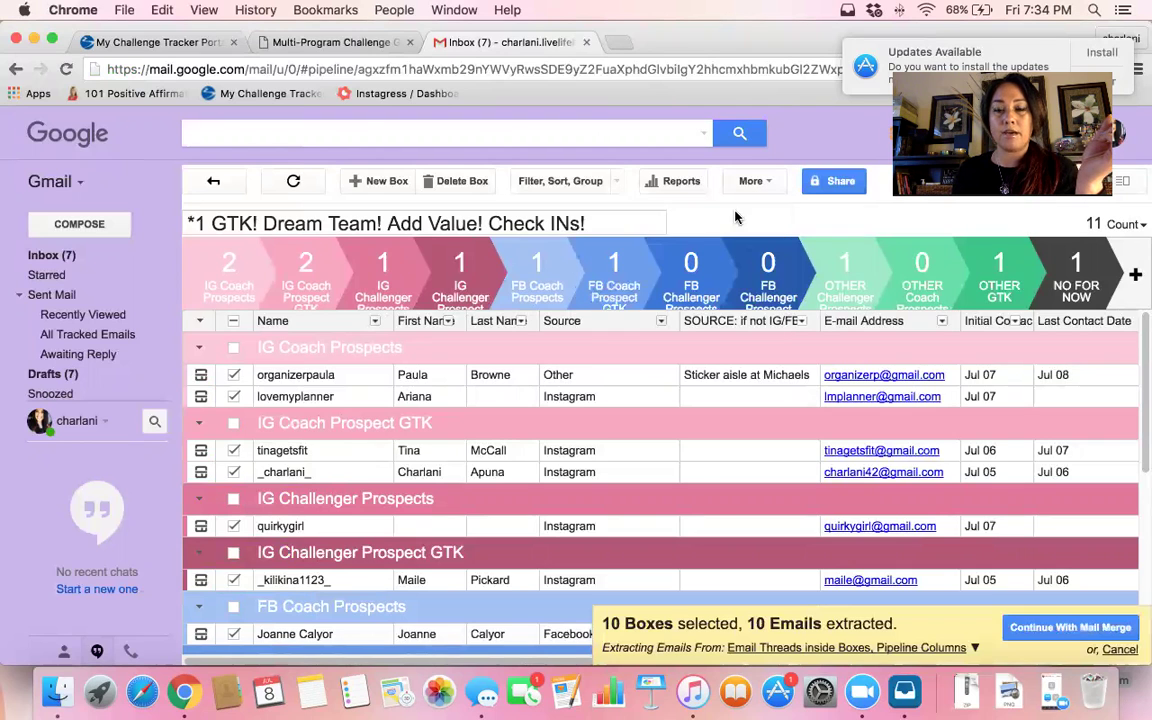
click(1120, 627)
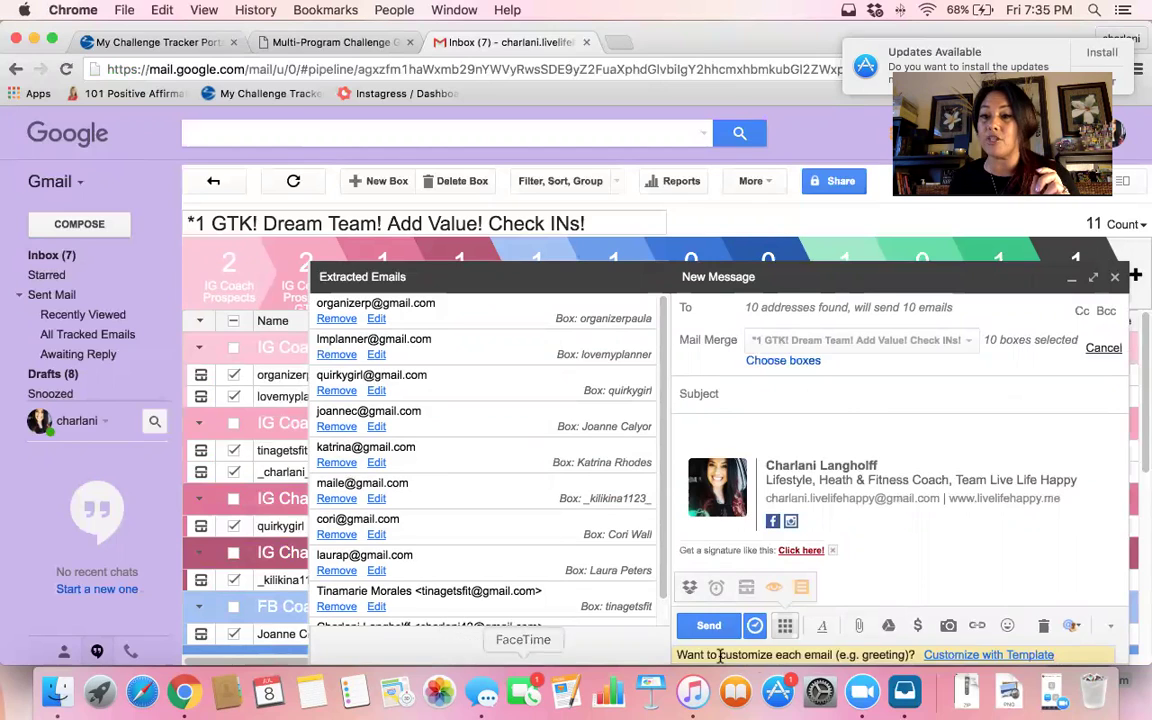
Write the greeting 'Hi! {{field_First Name}},' using the First Name merge field.
click(958, 655)
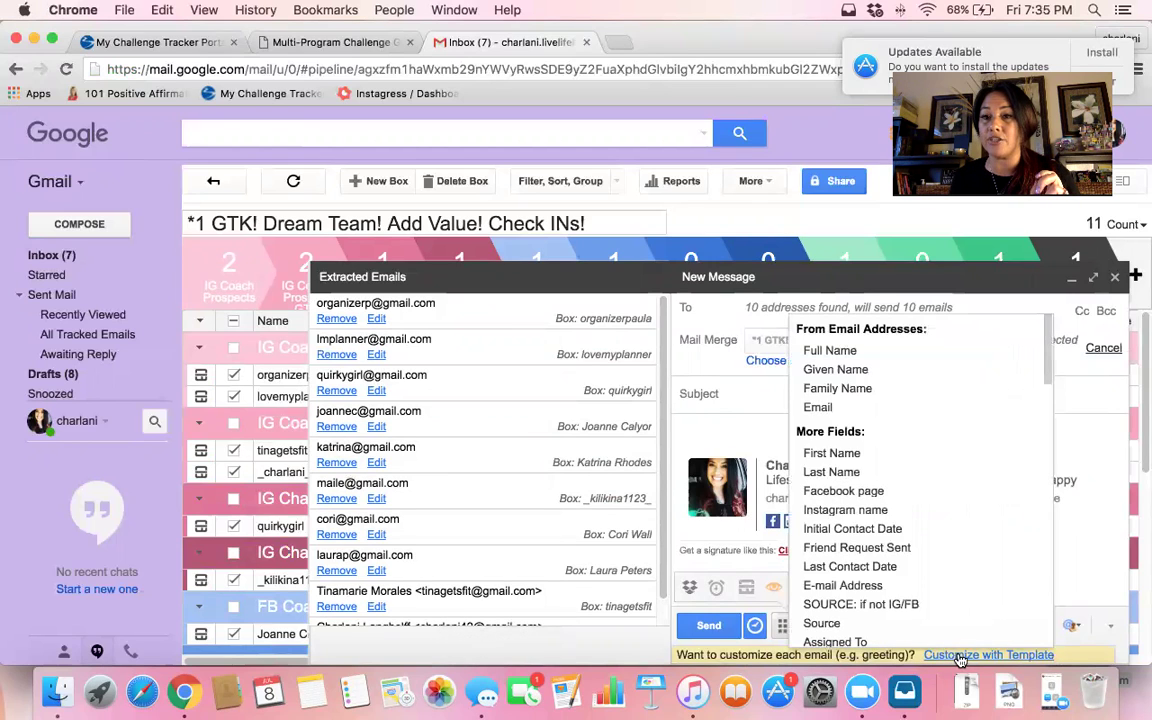
scroll(858, 408, down, 1)
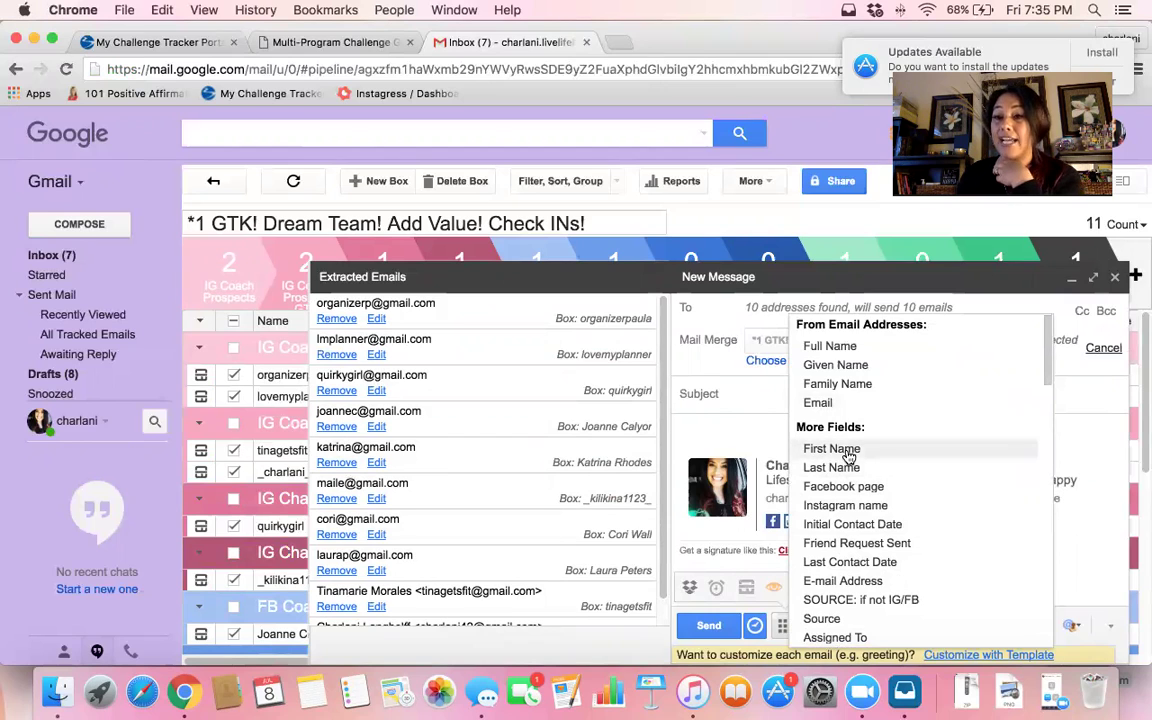
click(848, 455)
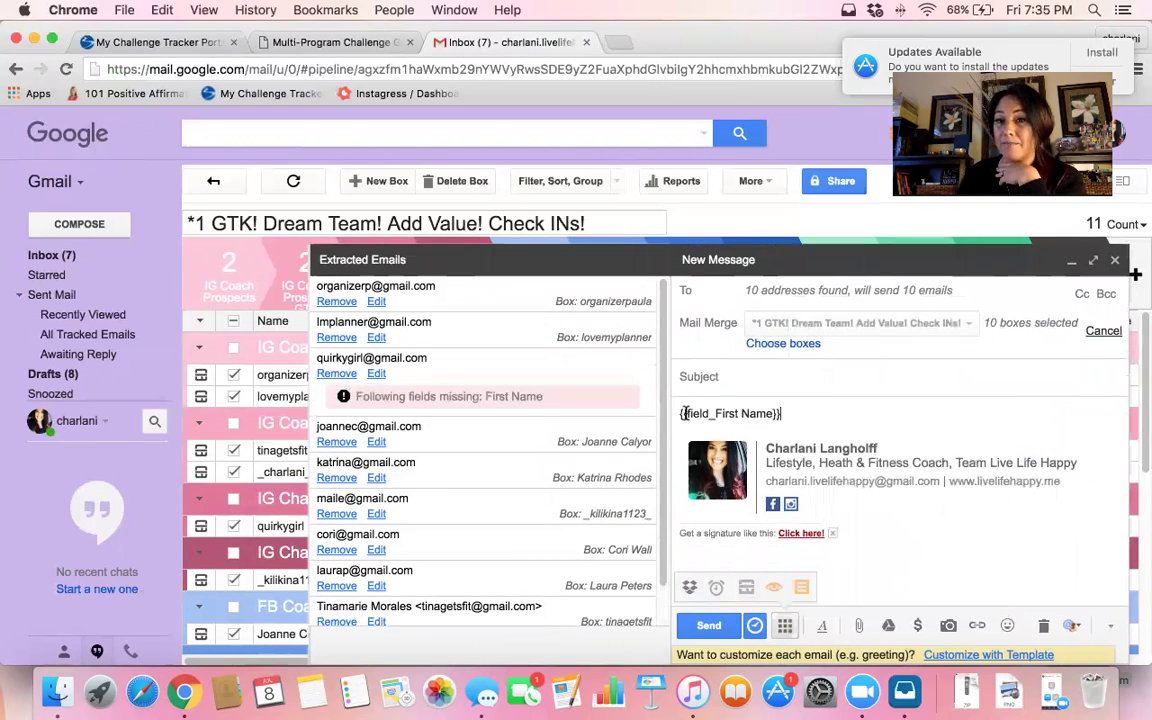
click(679, 415)
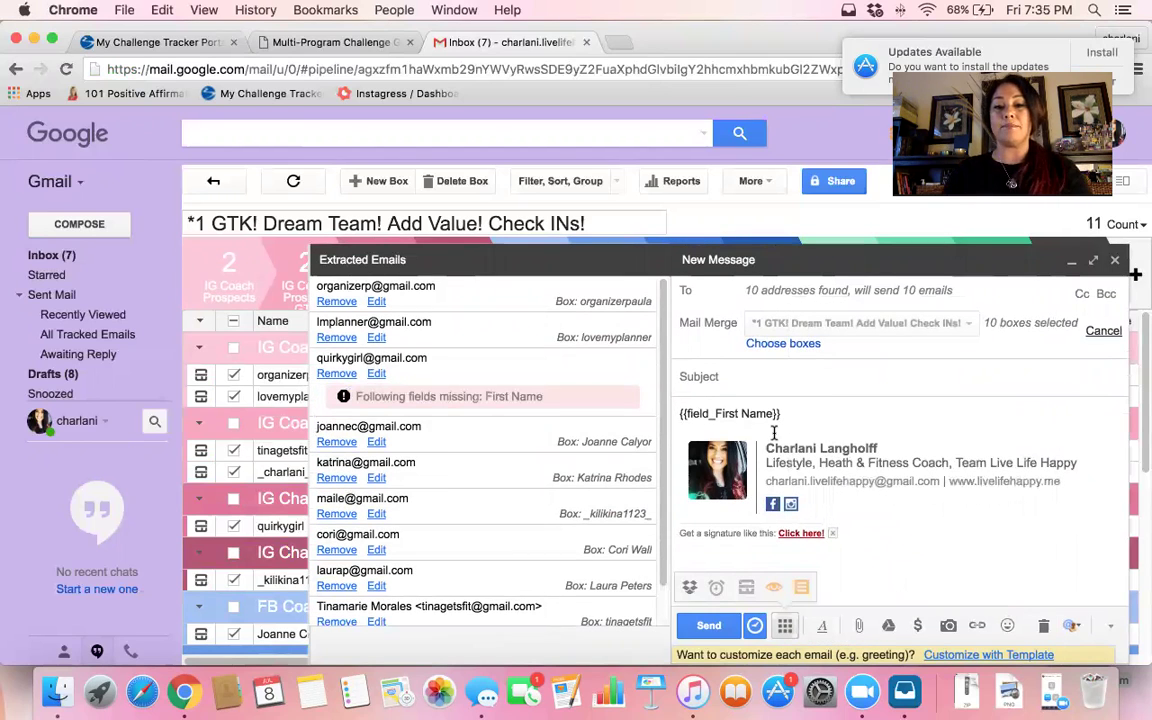
text(Hi!)
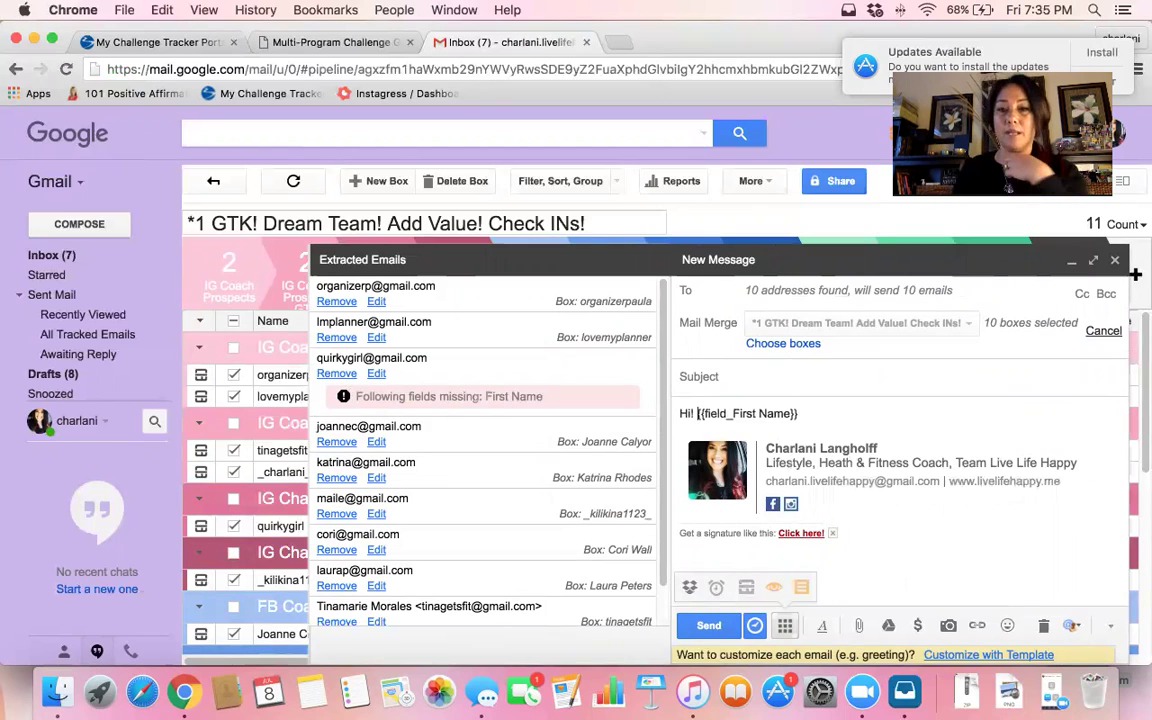
click(806, 416)
text(,)
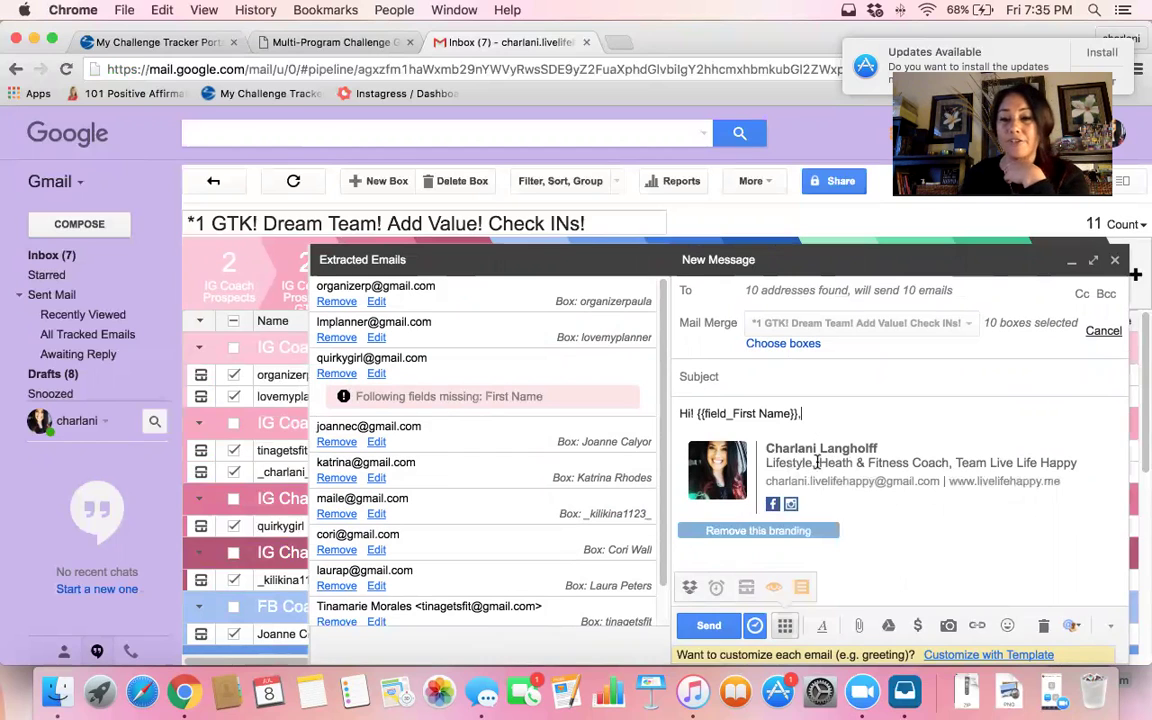
Insert the 12345 snippet and delete the duplicate greeting text after the field.
click(801, 587)
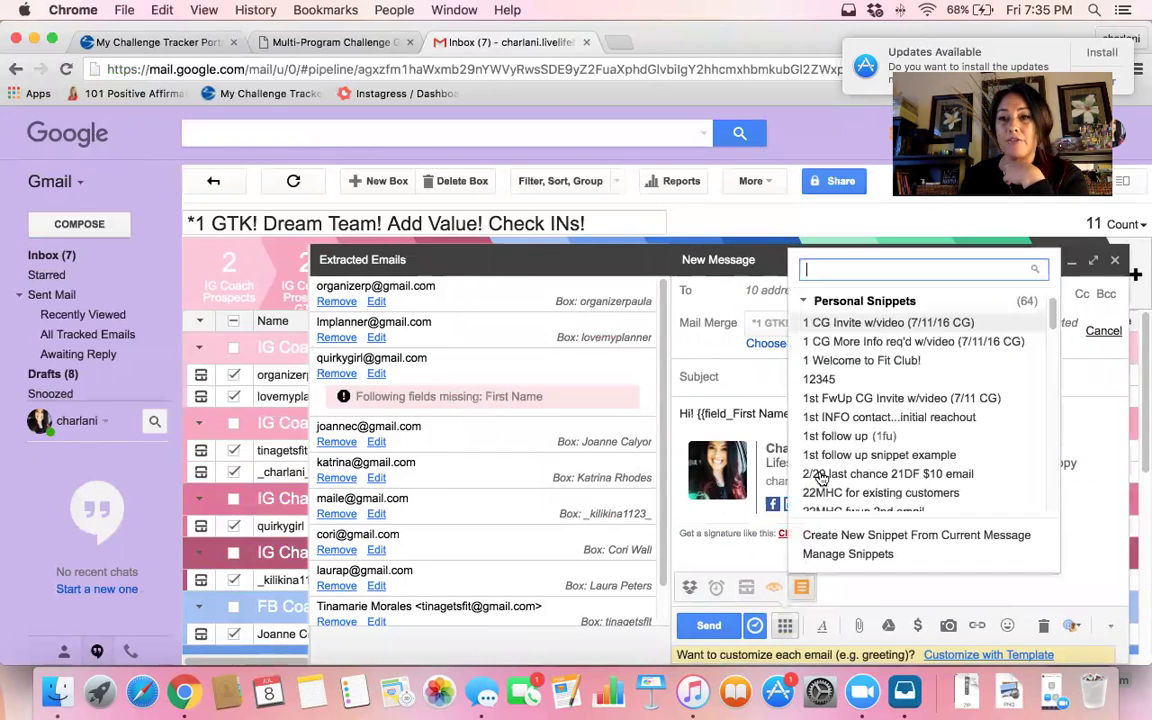
click(829, 380)
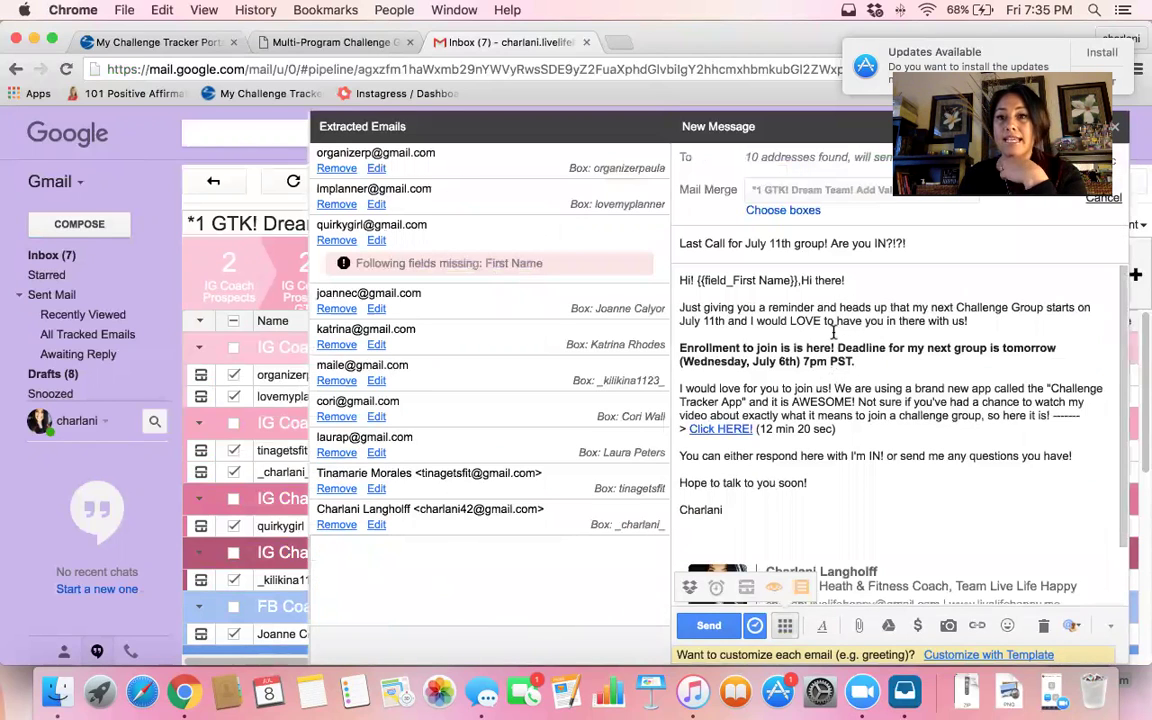
click(852, 279)
key(BackSpace)
key(BackSpace)
key(BackSpace)
key(BackSpace)
key(BackSpace)
key(BackSpace)
key(BackSpace)
key(BackSpace)
key(BackSpace)
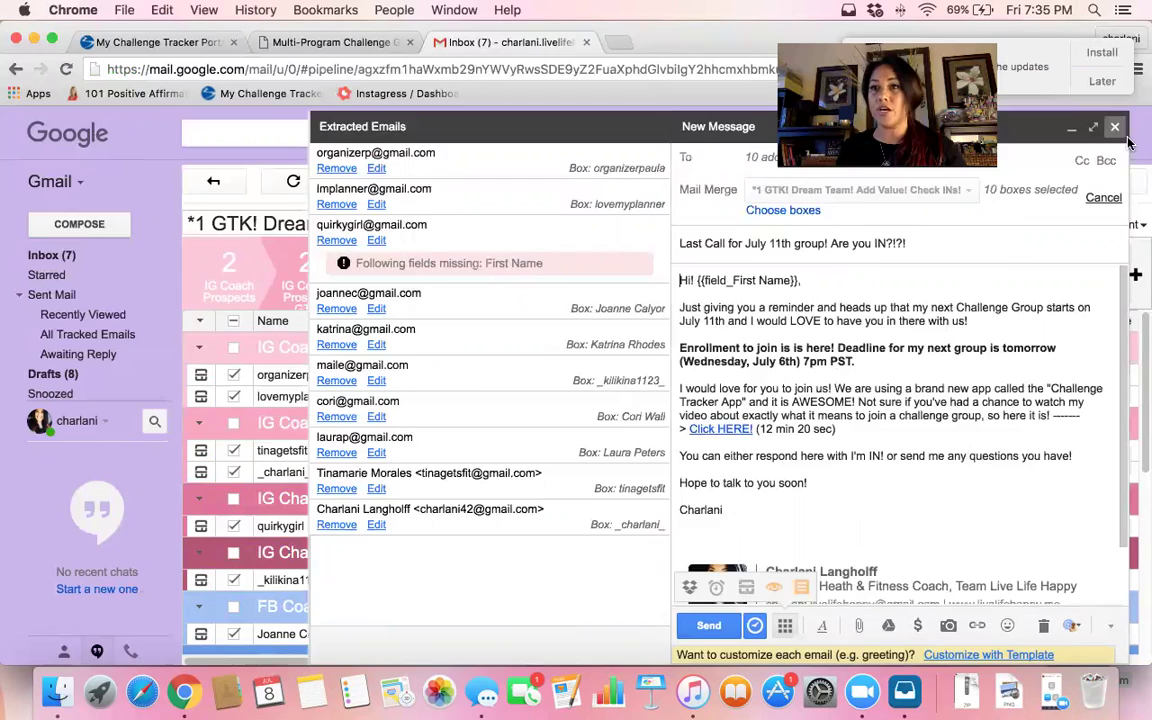
Save the mail-merge draft and scroll Sent Mail to the 'Last Call for July 11th group!' emails.
key(Escape)
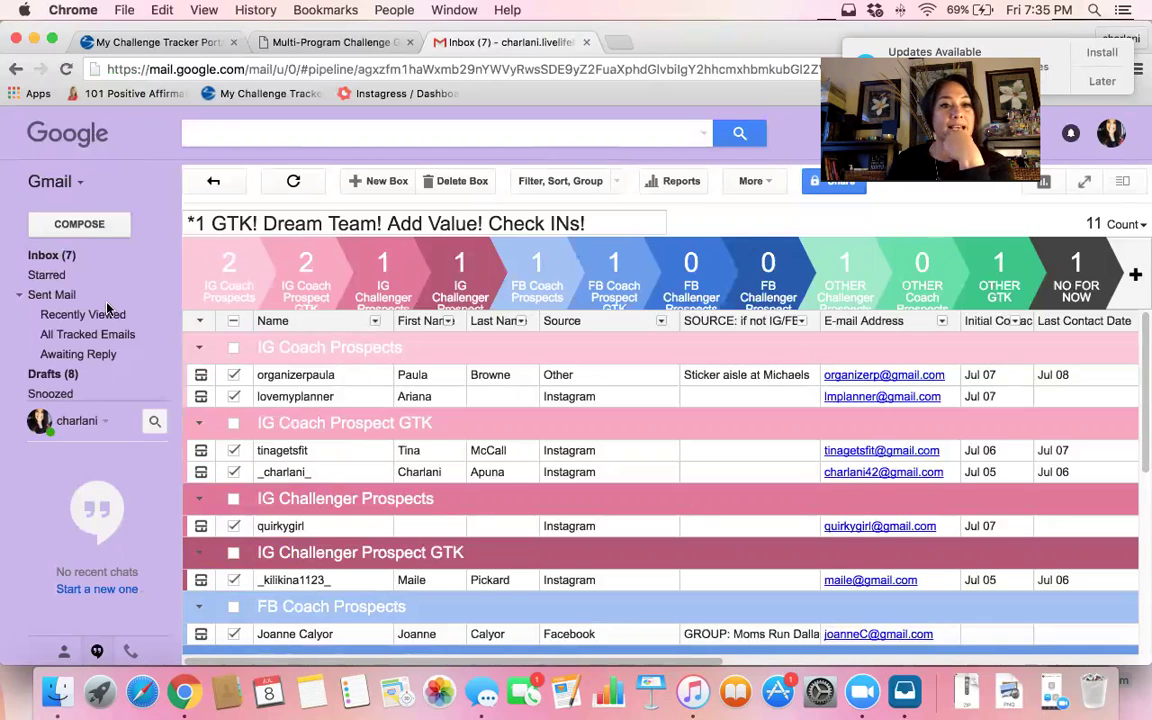
click(52, 294)
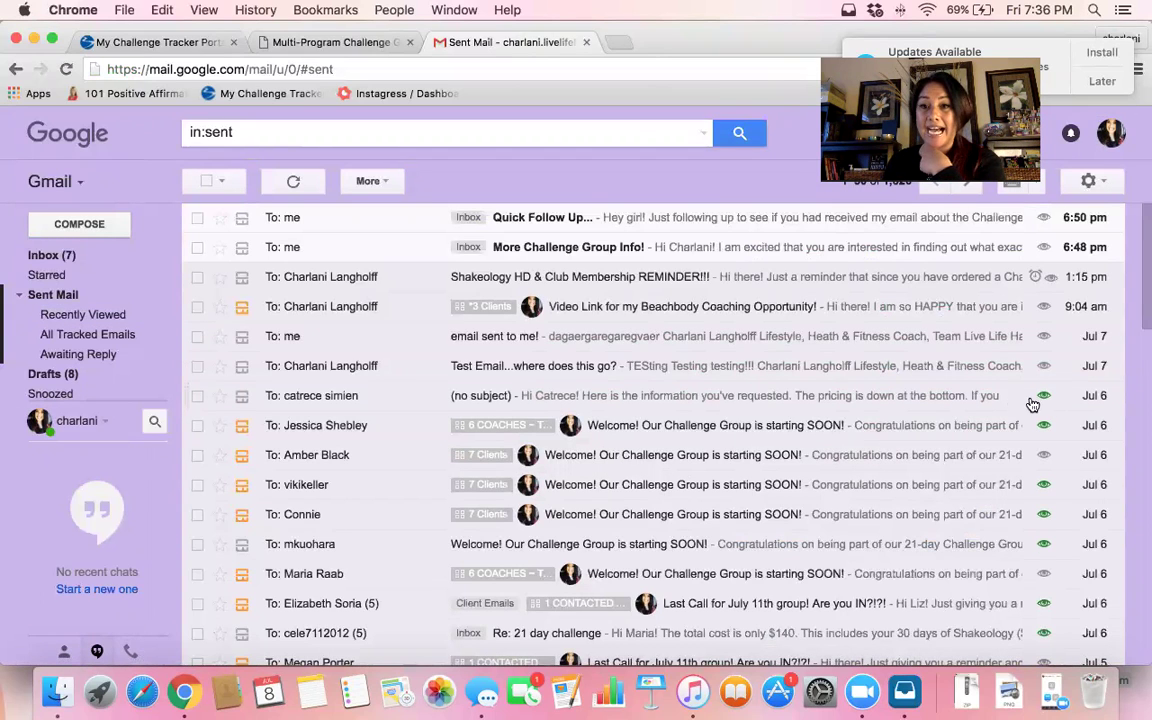
scroll(1030, 404, down, 1)
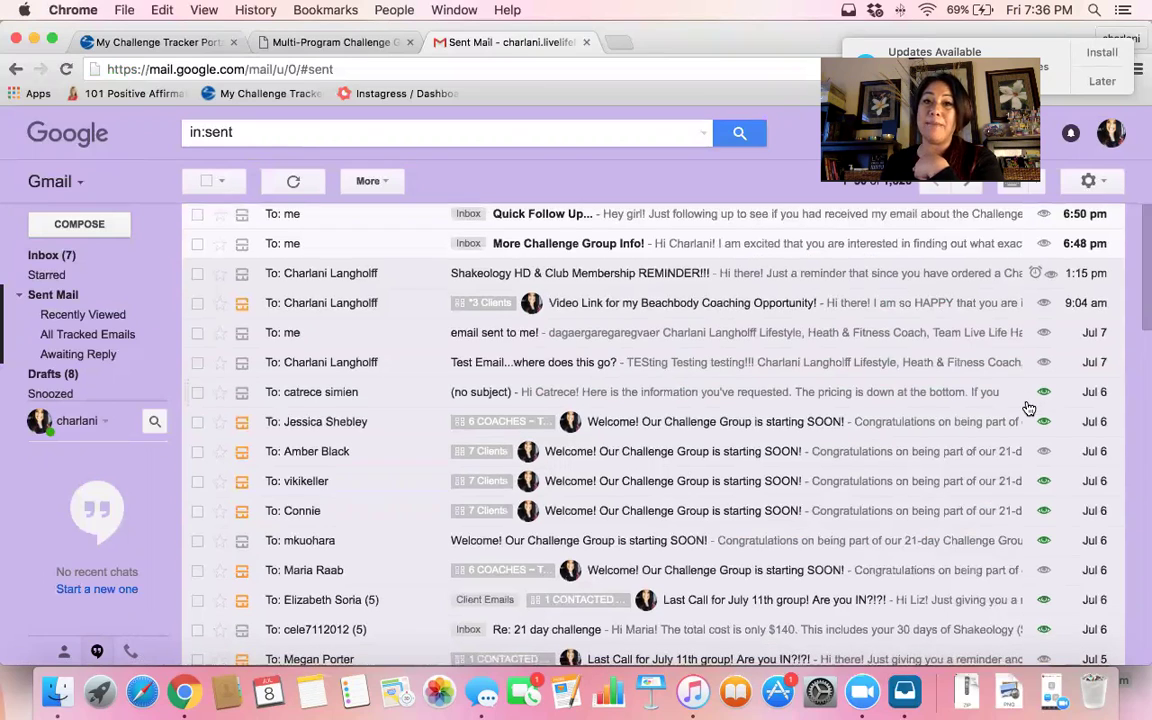
scroll(1034, 404, down, 1)
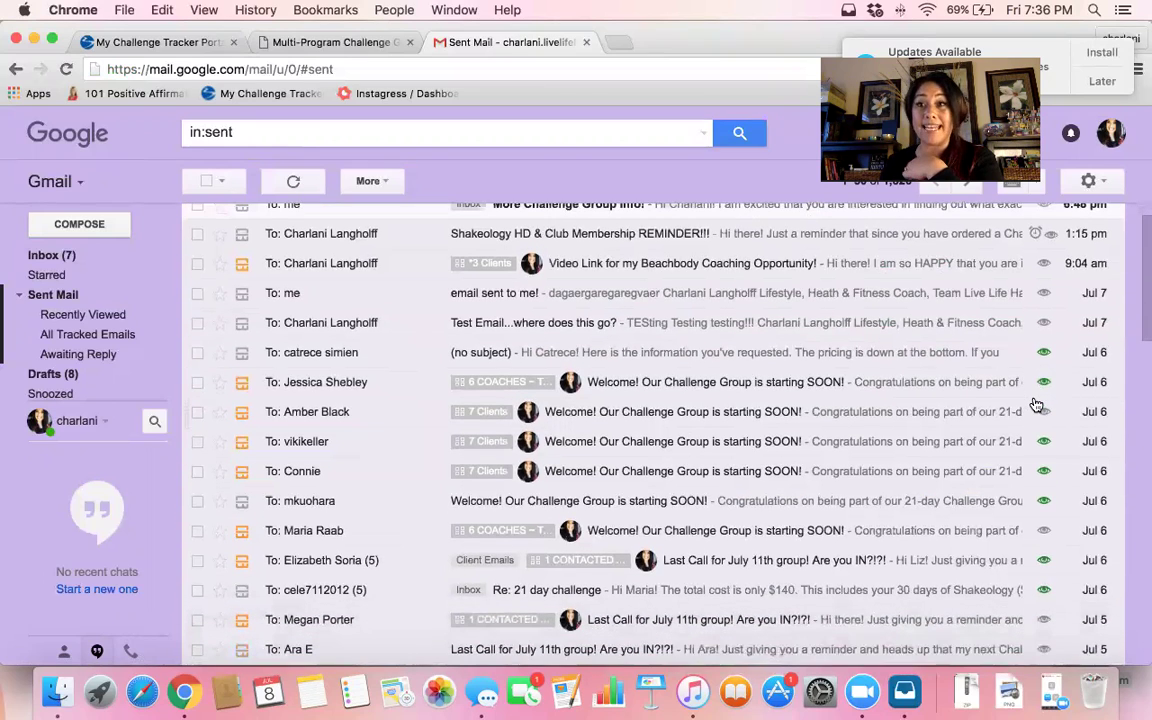
scroll(1038, 405, down, 2)
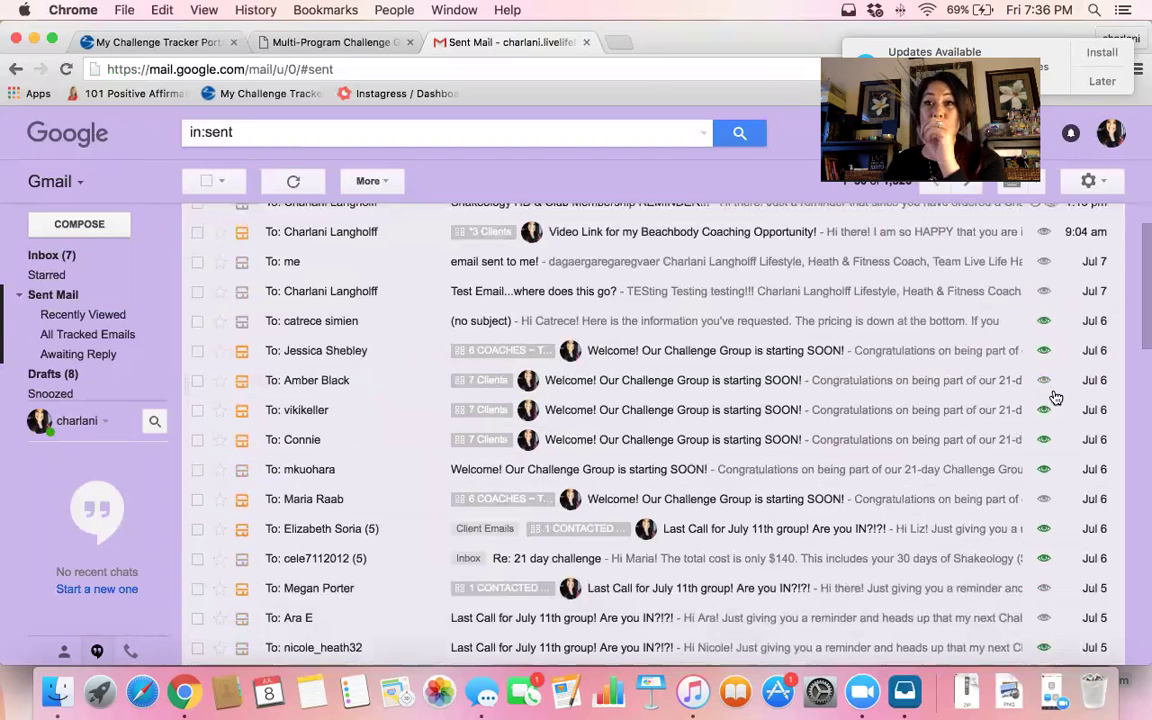
scroll(1050, 413, down, 2)
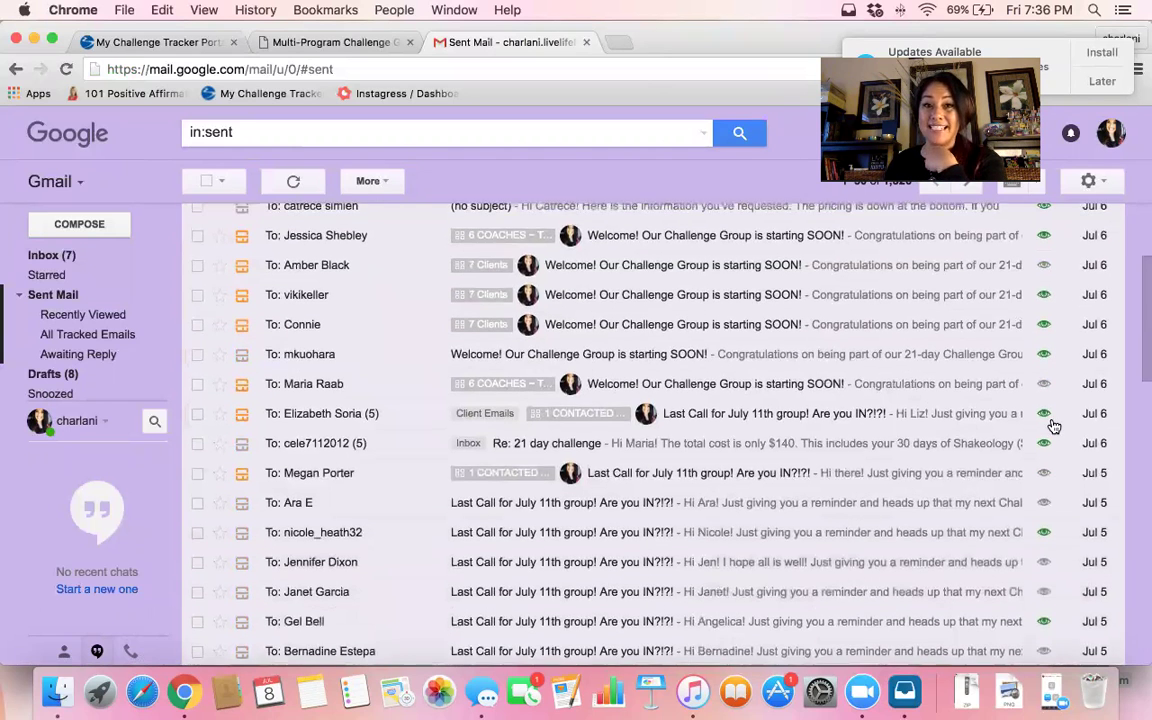
scroll(1053, 425, down, 4)
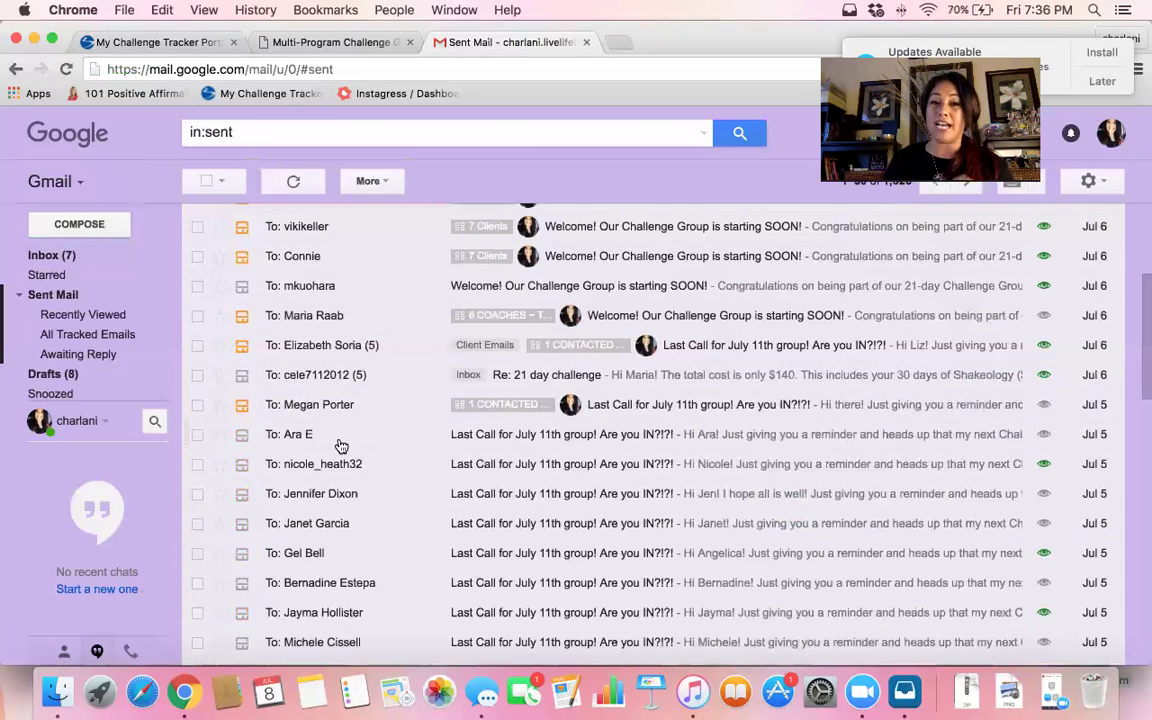
File the sent Last Call email into the contact's matching Streak box and open the email.
click(241, 443)
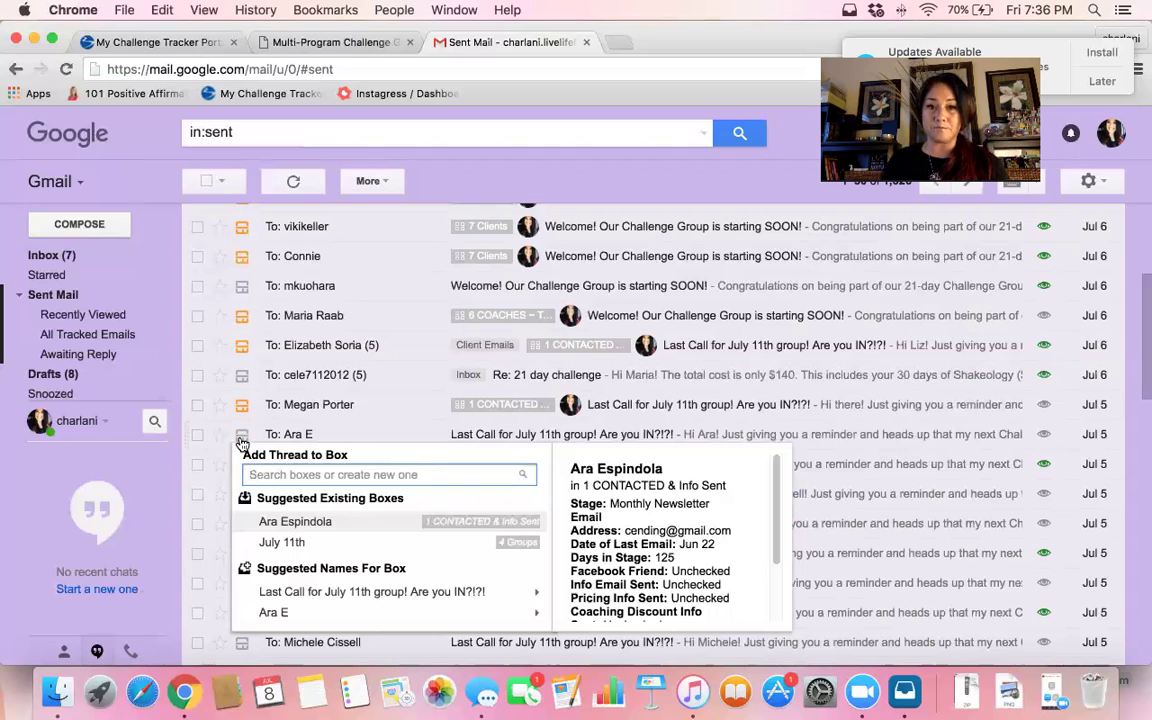
click(276, 522)
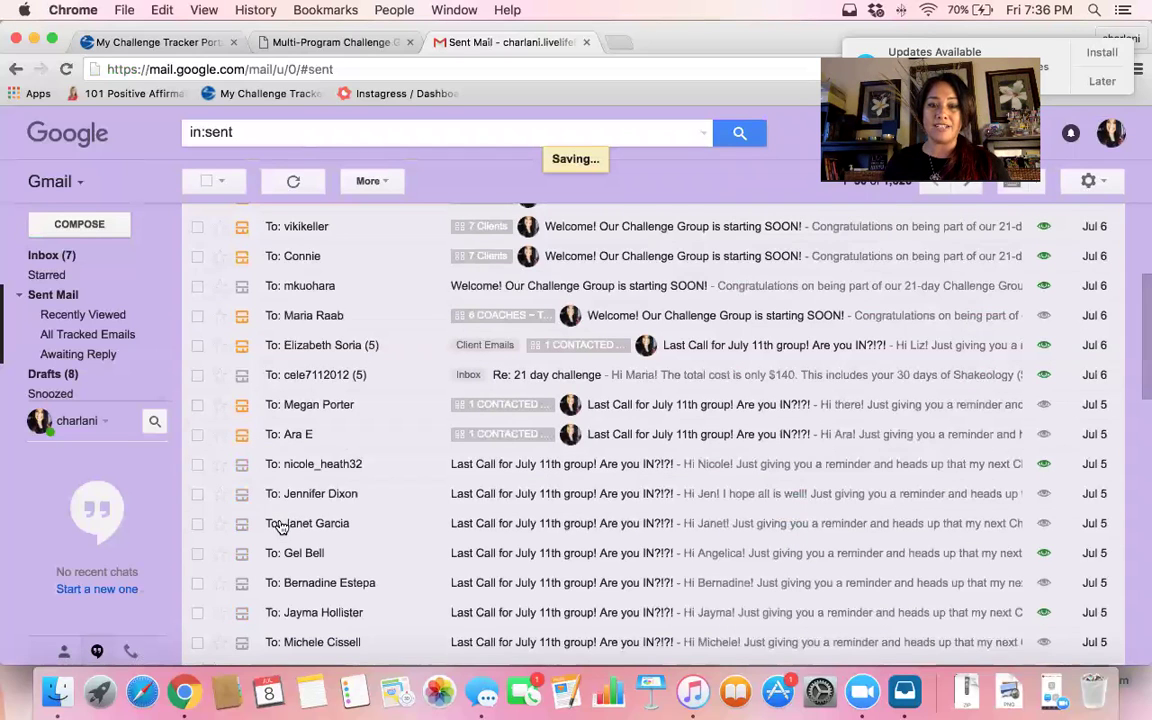
click(297, 442)
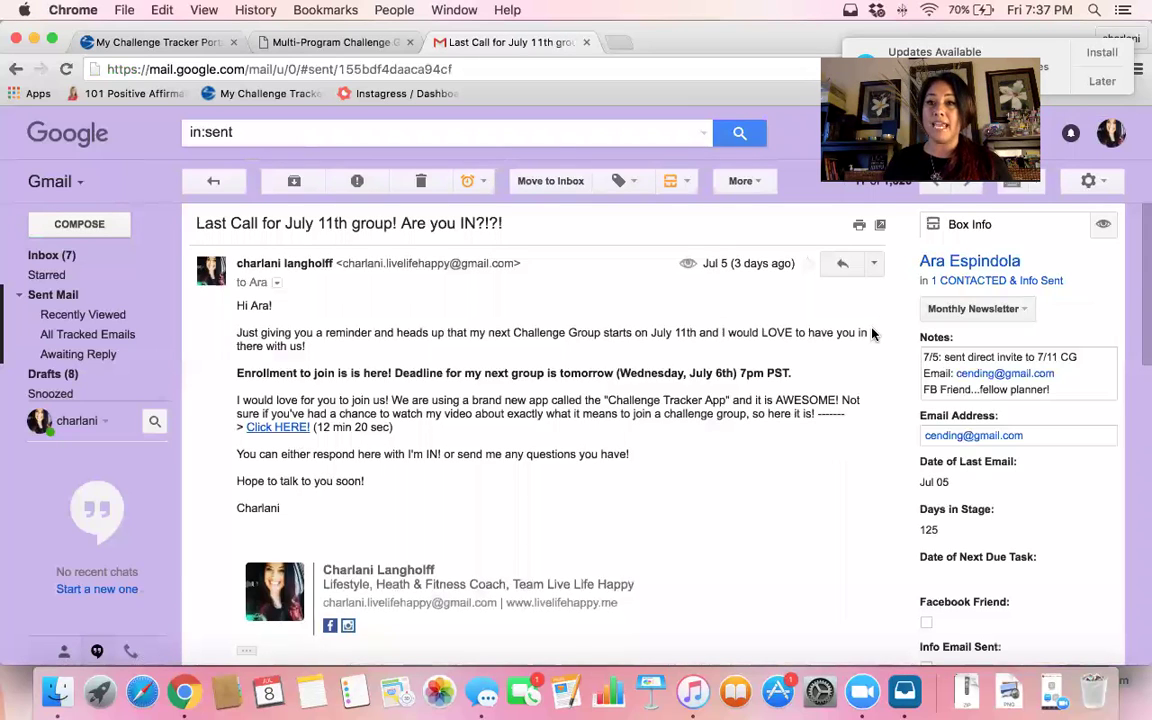
Open the contact's box page and review its contents, including the Jul 05 Last Call email.
click(970, 265)
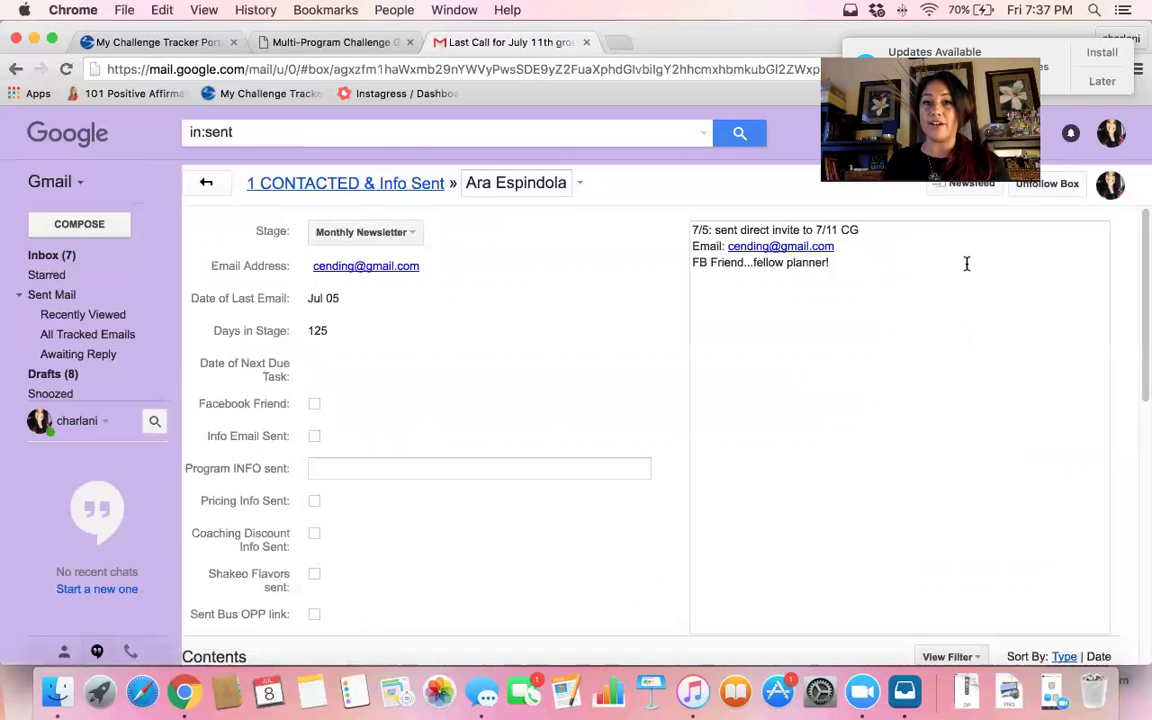
scroll(512, 411, down, 10)
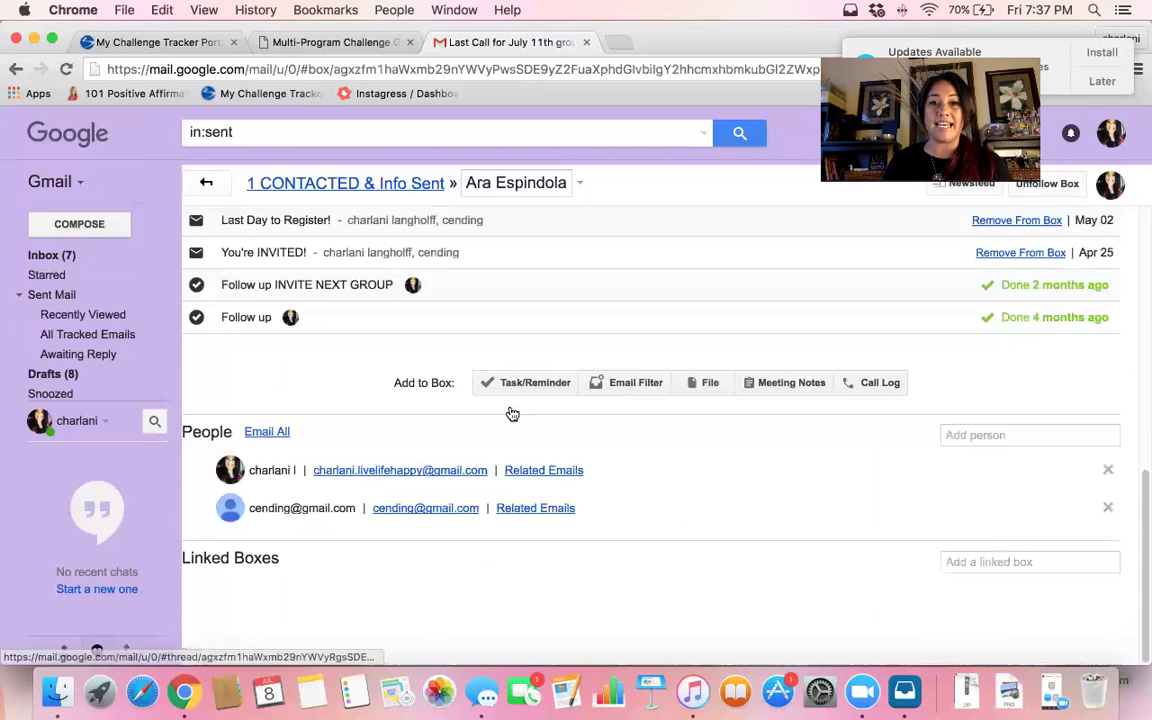
scroll(502, 408, up, 4)
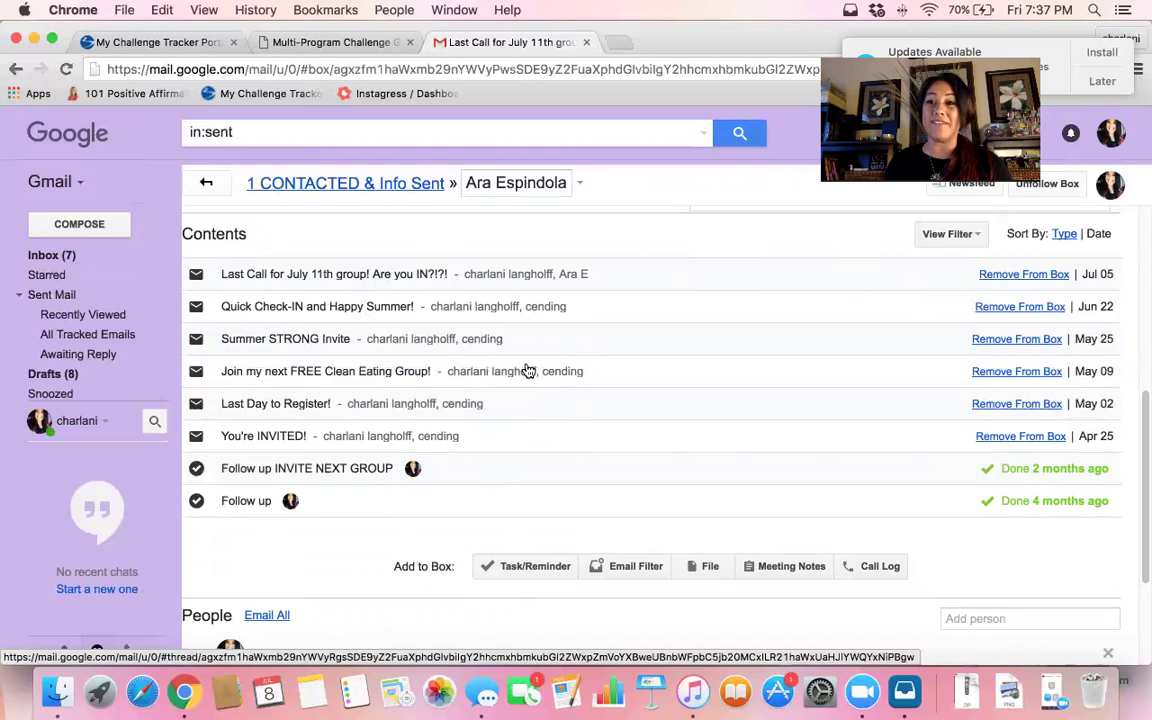
scroll(527, 371, up, 1)
scroll(527, 371, up, 3)
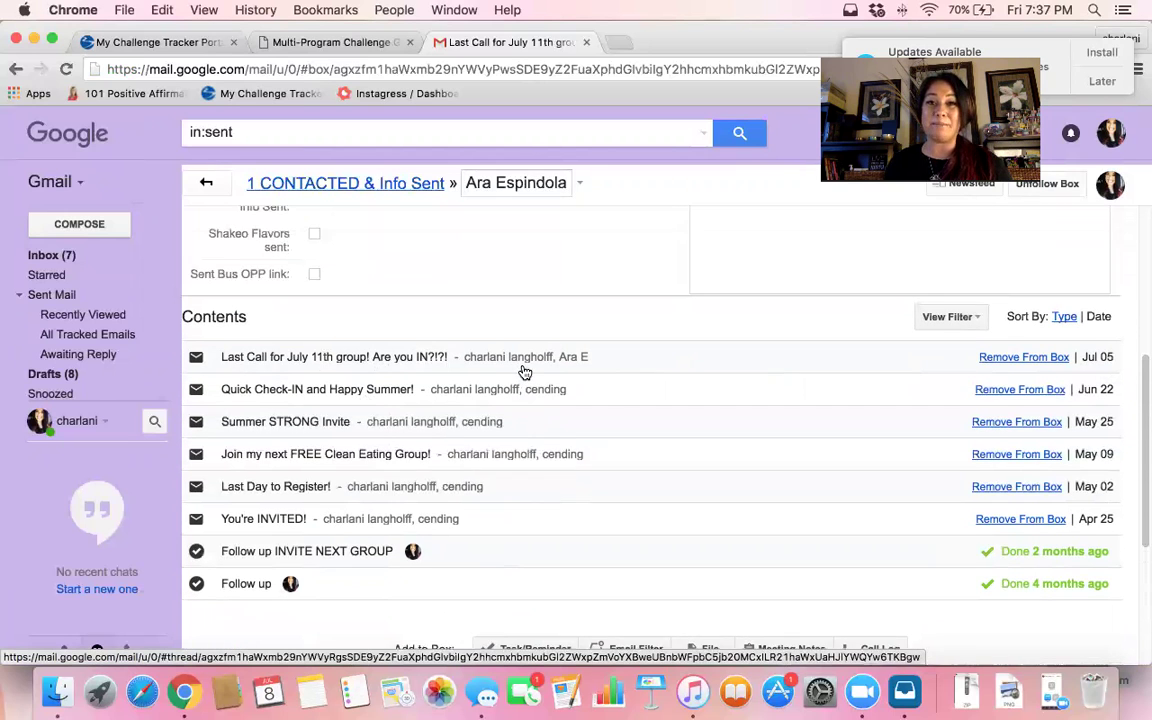
scroll(384, 340, down, 2)
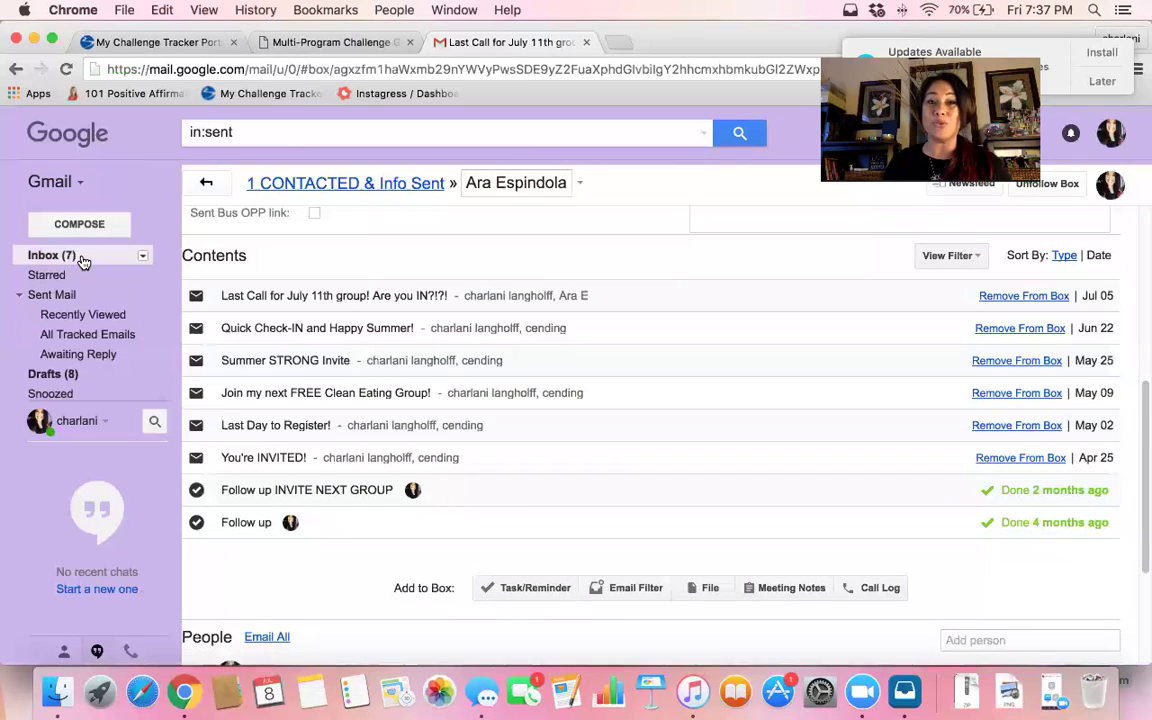
Return to the inbox and open the *2 Interested Challengers & Prospects pipeline.
click(82, 260)
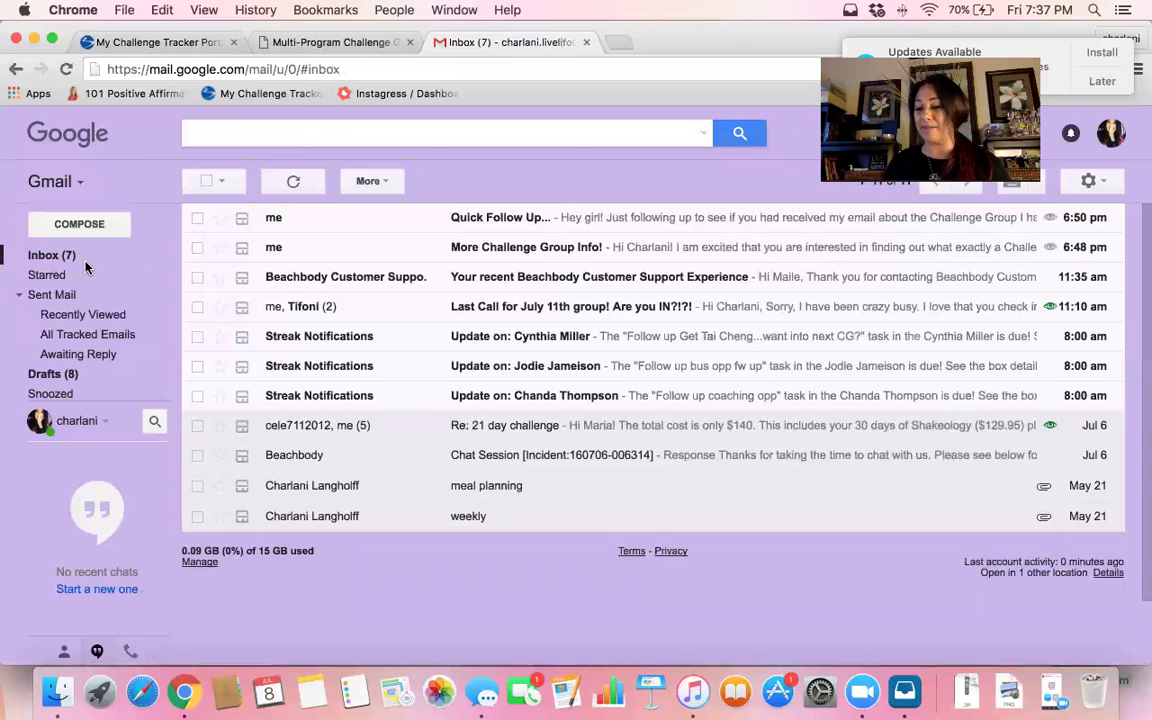
mouse_move(75, 289)
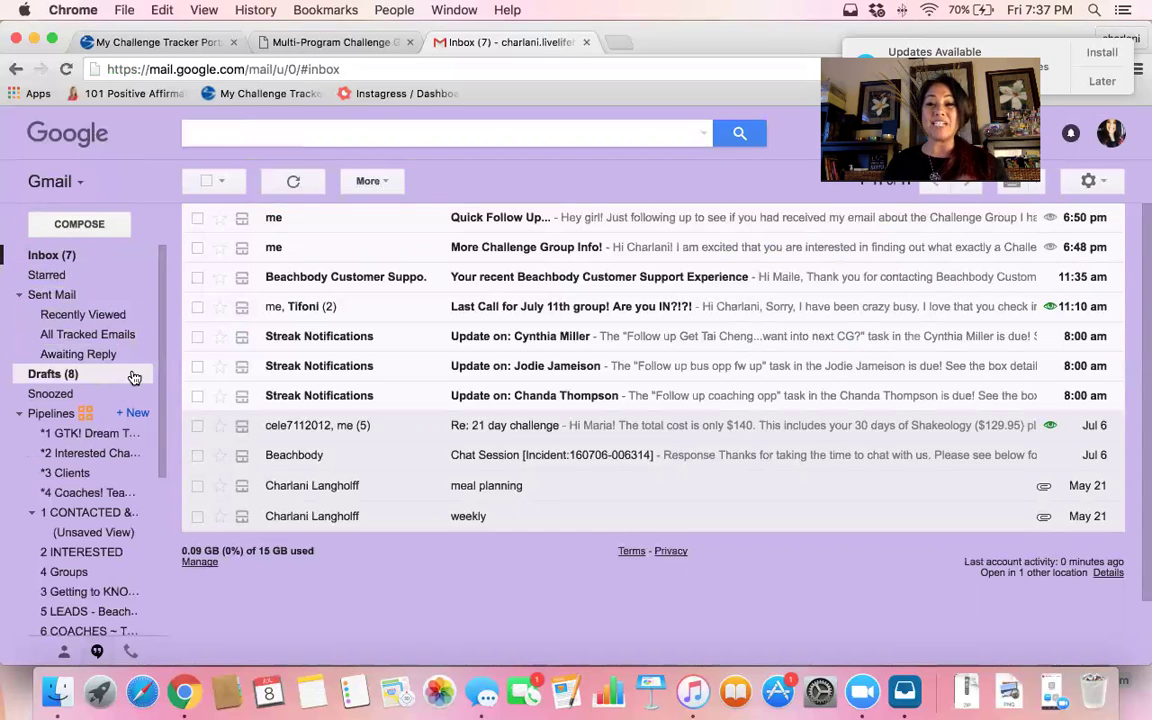
click(89, 455)
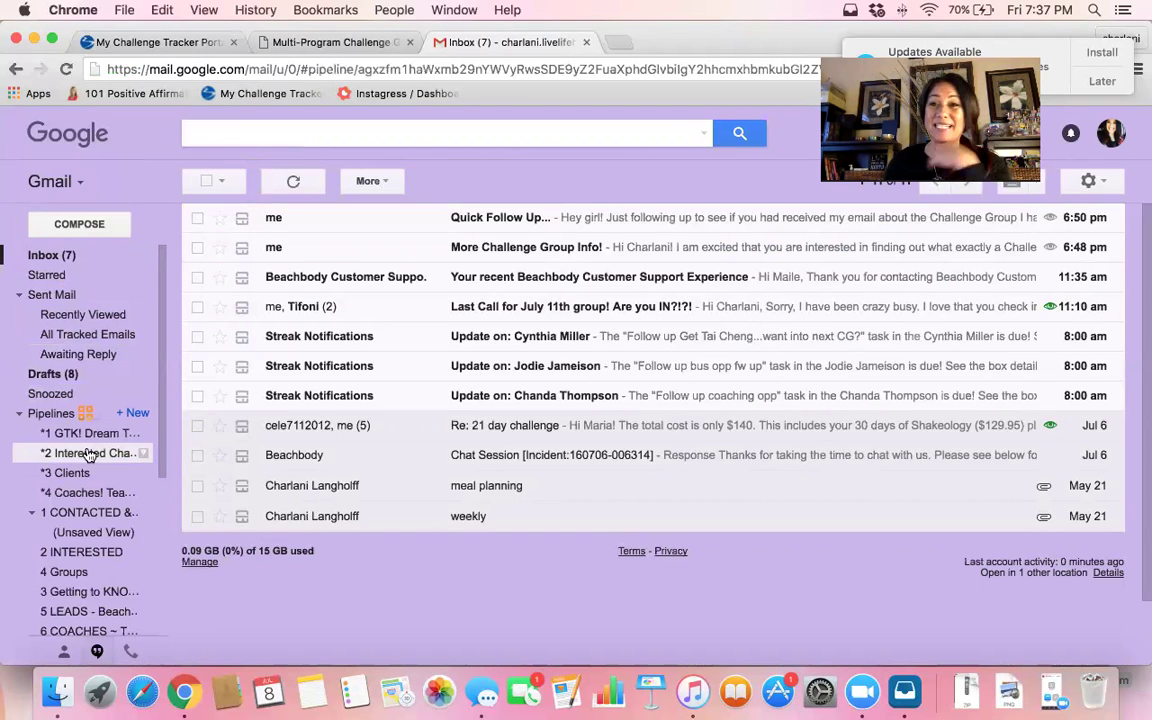